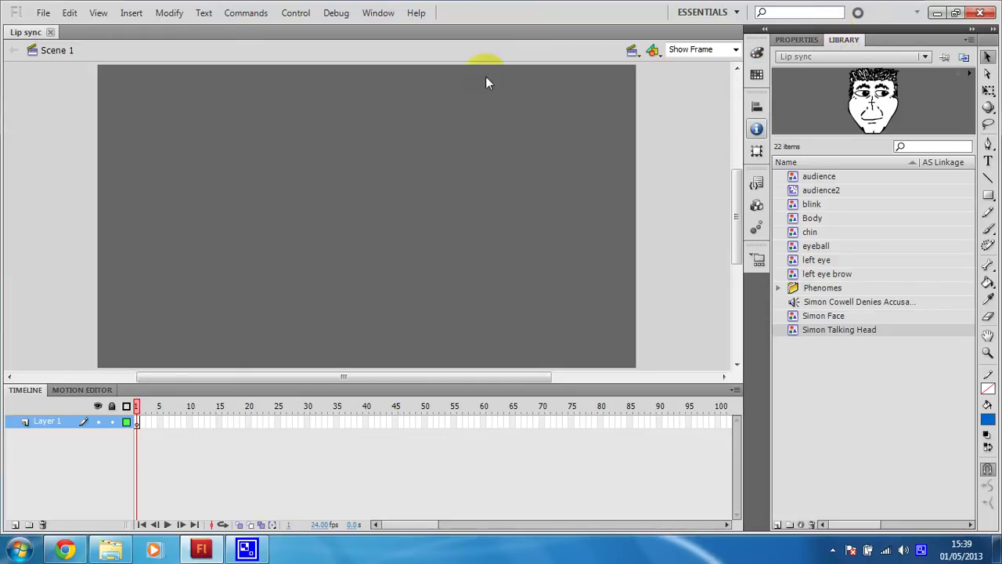
Step: Set the document's frame rate to 12 fps in the document settings
{"action": "left_click", "coordinate": [169, 12]}
{"action": "left_click", "coordinate": [189, 31]}
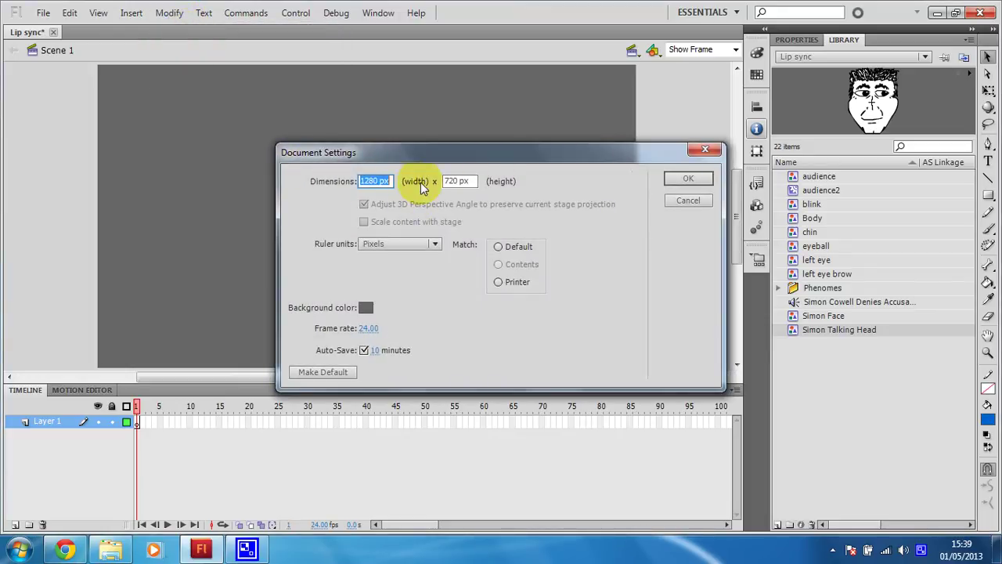
{"action": "left_click", "coordinate": [369, 329]}
{"action": "key", "text": "BackSpace"}
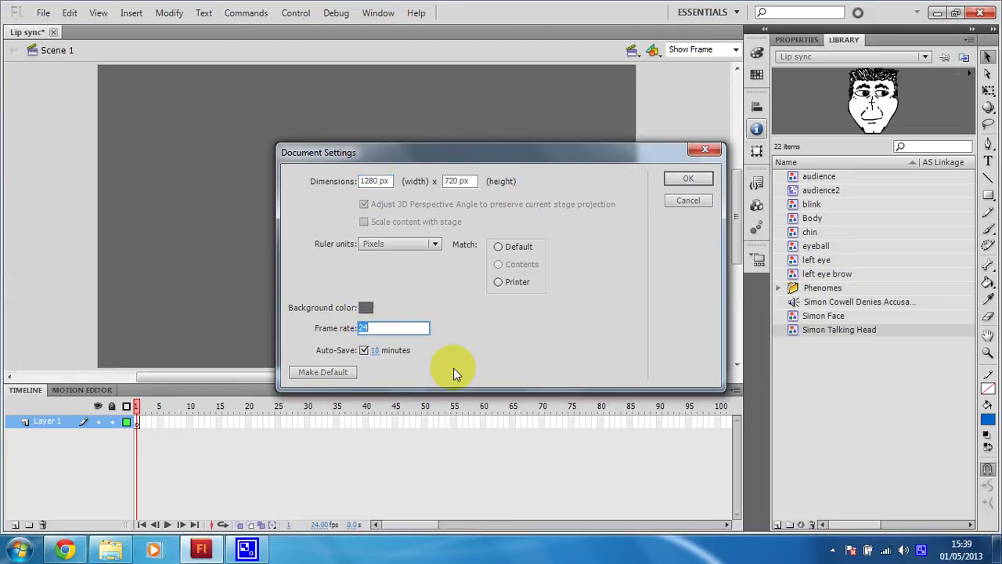
{"action": "type", "text": "12"}
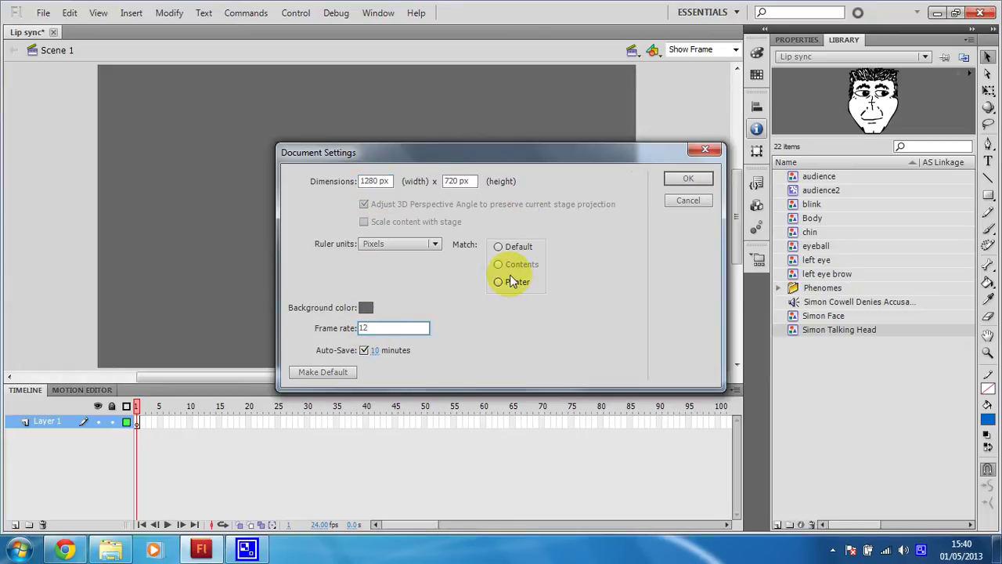
{"action": "left_click", "coordinate": [686, 179]}
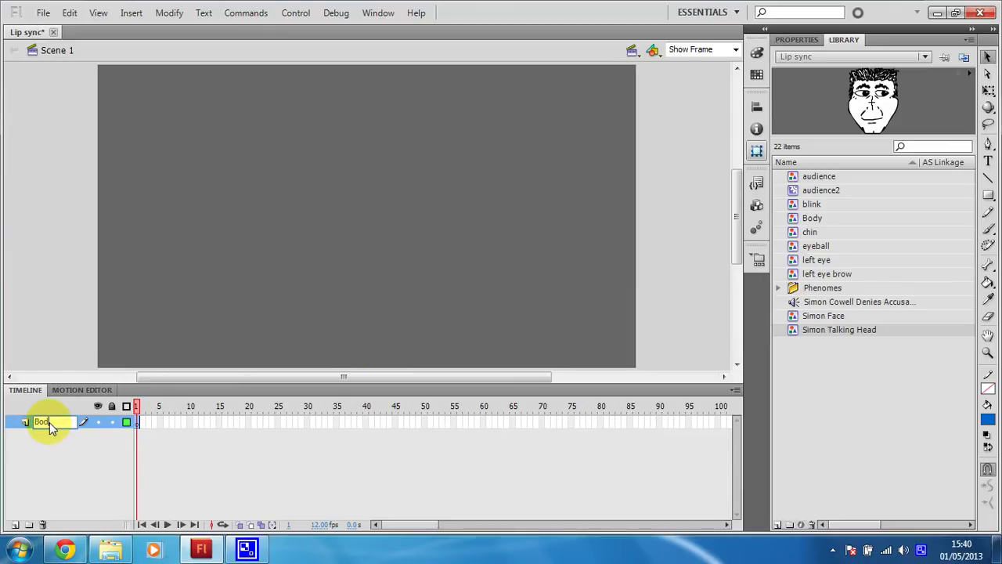
Step: Rename the only layer as Body and place the Body symbol in the lower left part of the stage
{"action": "key", "text": "Return"}
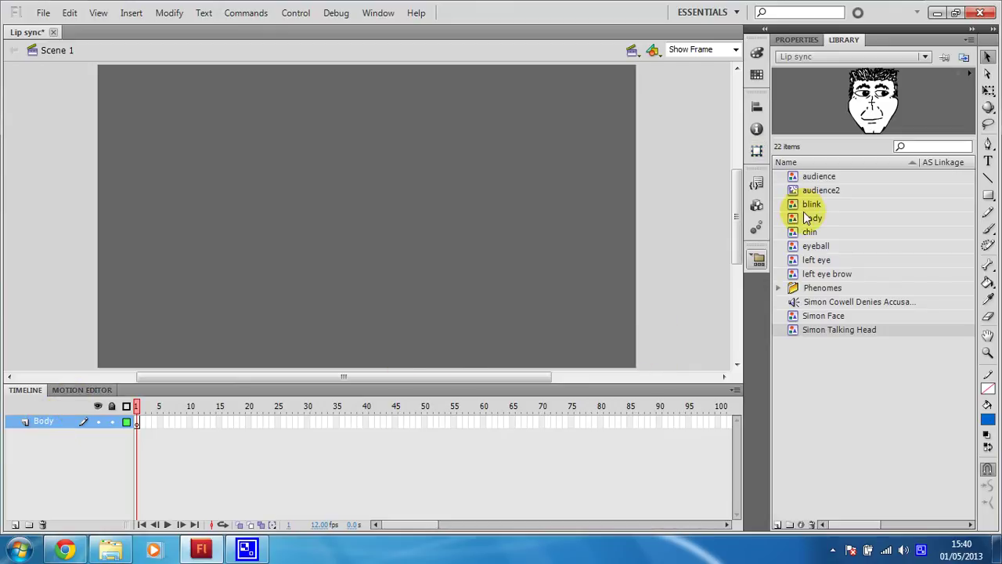
{"action": "left_click", "coordinate": [806, 218]}
{"action": "left_click_drag", "start_coordinate": [847, 102], "coordinate": [290, 308]}
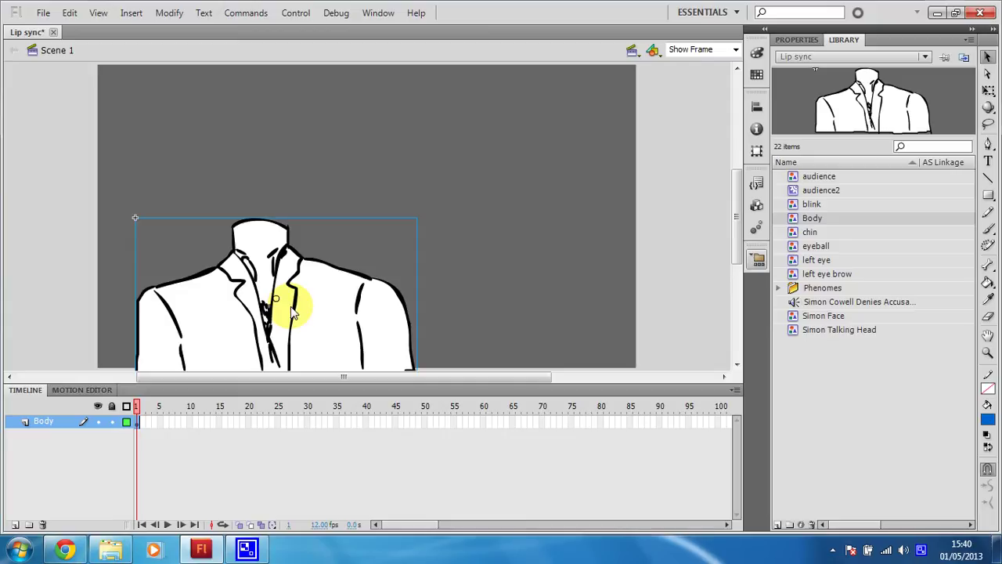
Step: Add a new layer above Body and name it Head
{"action": "left_click", "coordinate": [17, 523]}
{"action": "double_click", "coordinate": [47, 422]}
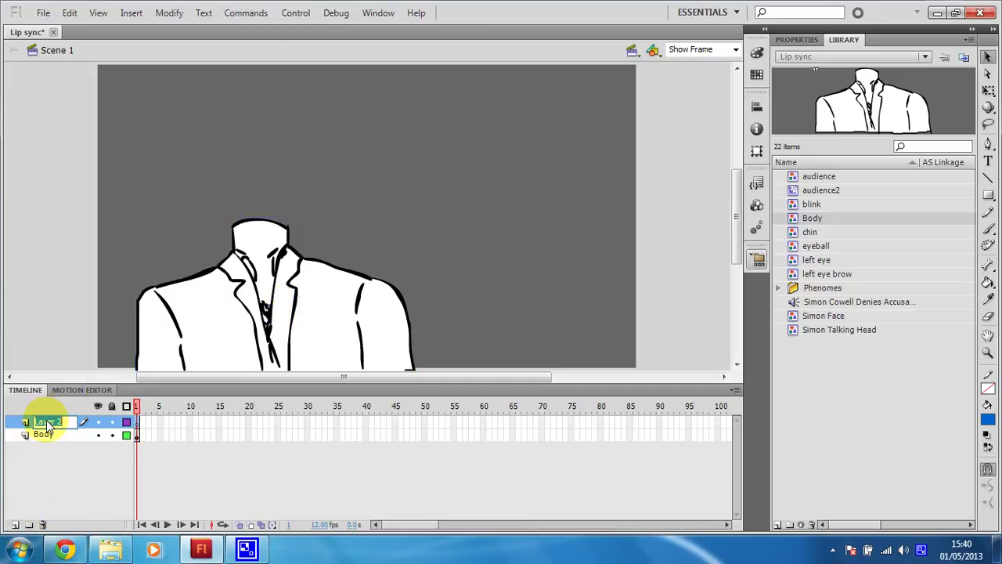
{"action": "type", "text": "Head"}
{"action": "key", "text": "Return"}
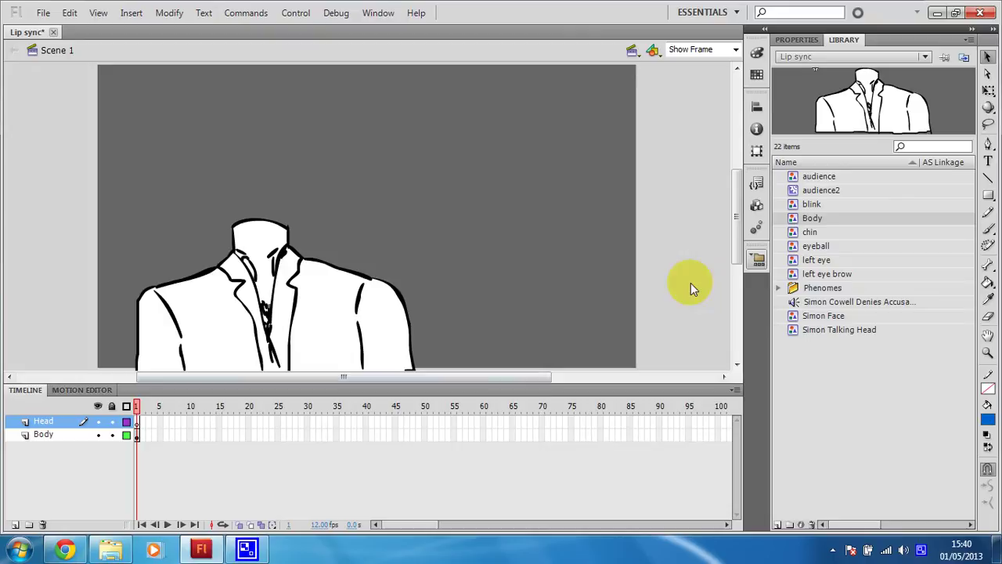
Step: Place the Simon Face symbol on the Head layer and align it over the body's neck
{"action": "left_click", "coordinate": [822, 317]}
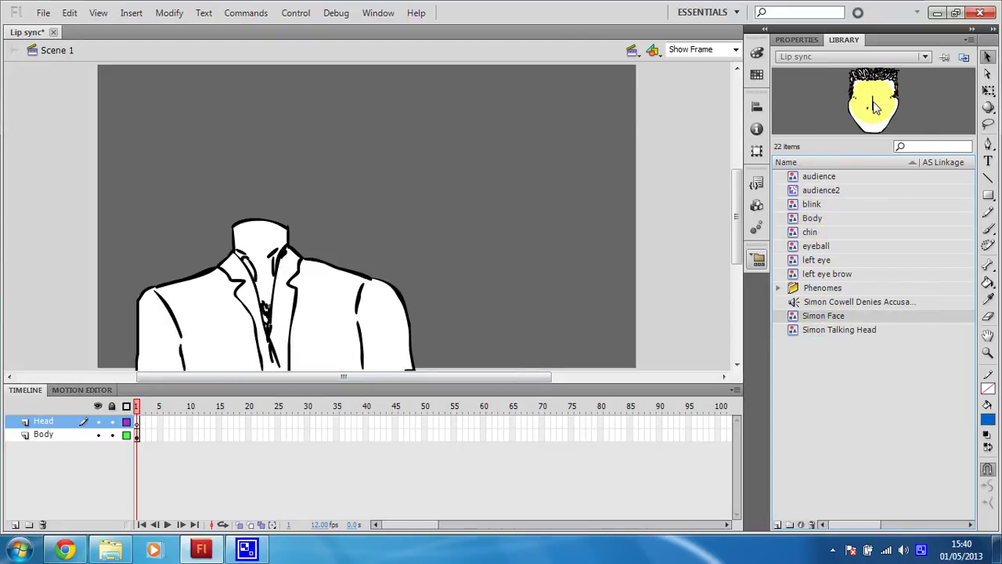
{"action": "left_click_drag", "start_coordinate": [875, 107], "coordinate": [265, 194]}
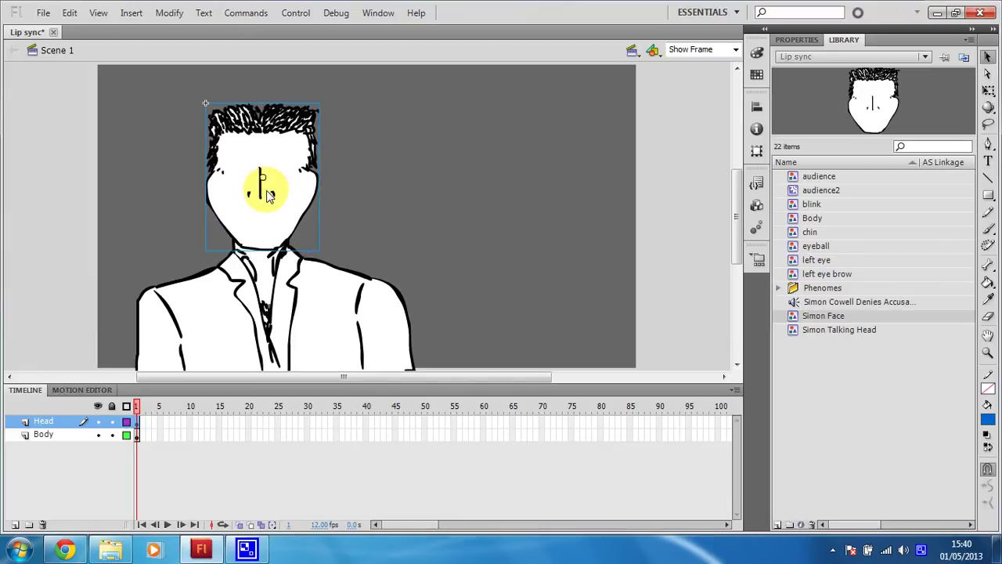
{"action": "key", "text": "Up"}
{"action": "key", "text": "Up"}
{"action": "key", "text": "Left"}
{"action": "key", "text": "Left"}
{"action": "key", "text": "Left"}
{"action": "key", "text": "Left"}
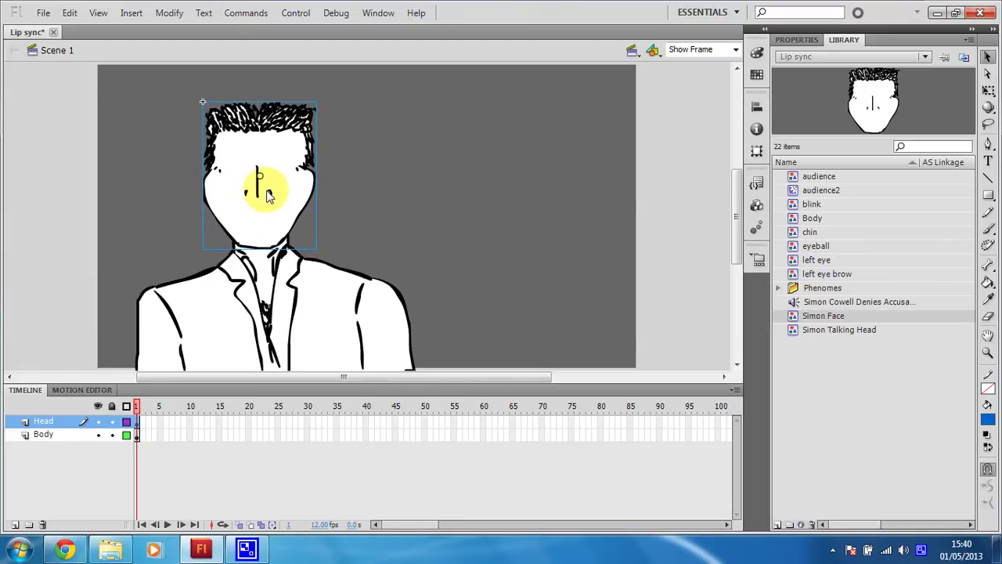
{"action": "left_click", "coordinate": [378, 202]}
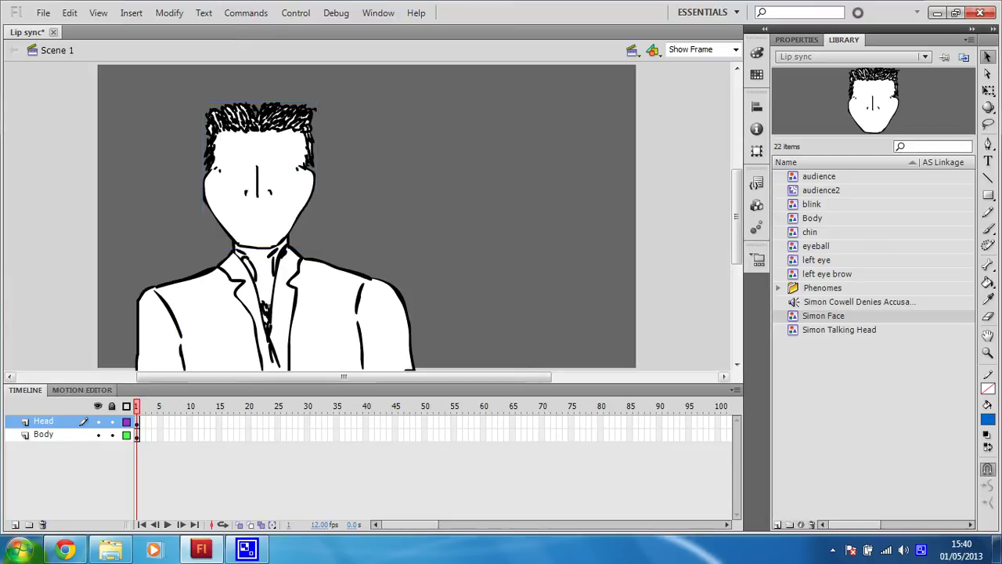
Step: Add a new layer above Head and name it Chin
{"action": "left_click", "coordinate": [15, 524]}
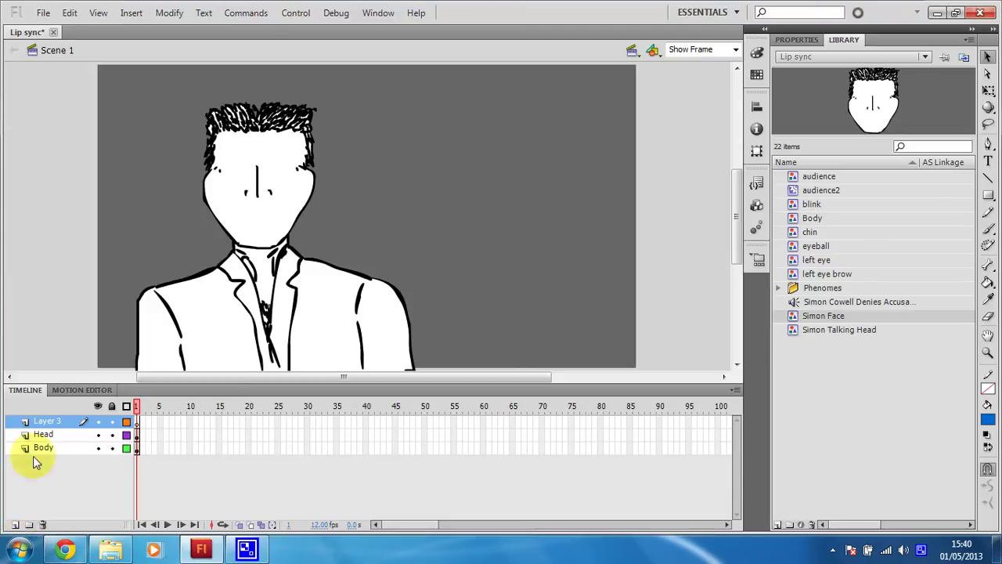
{"action": "double_click", "coordinate": [46, 422]}
{"action": "type", "text": "C"}
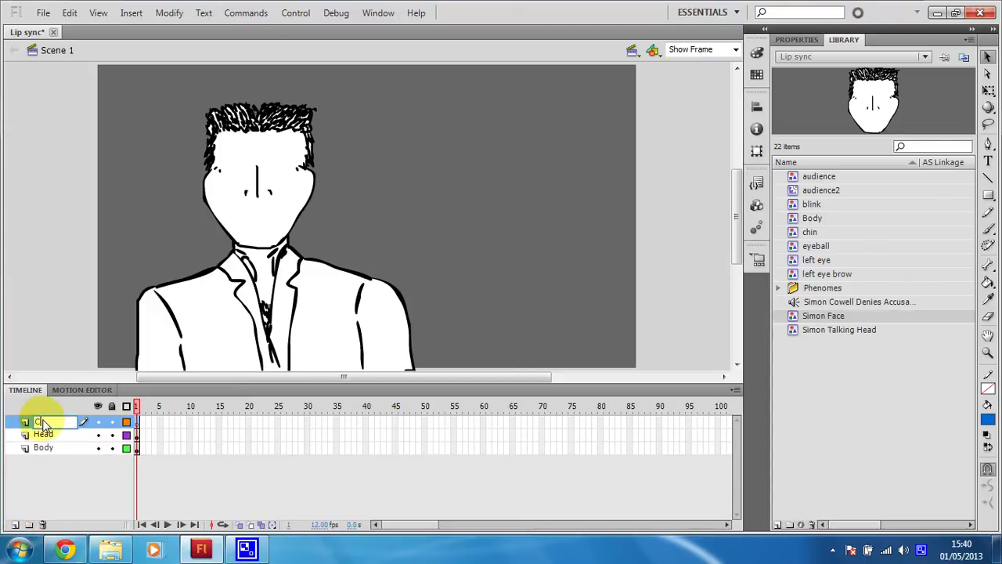
{"action": "type", "text": "hin"}
{"action": "key", "text": "Return"}
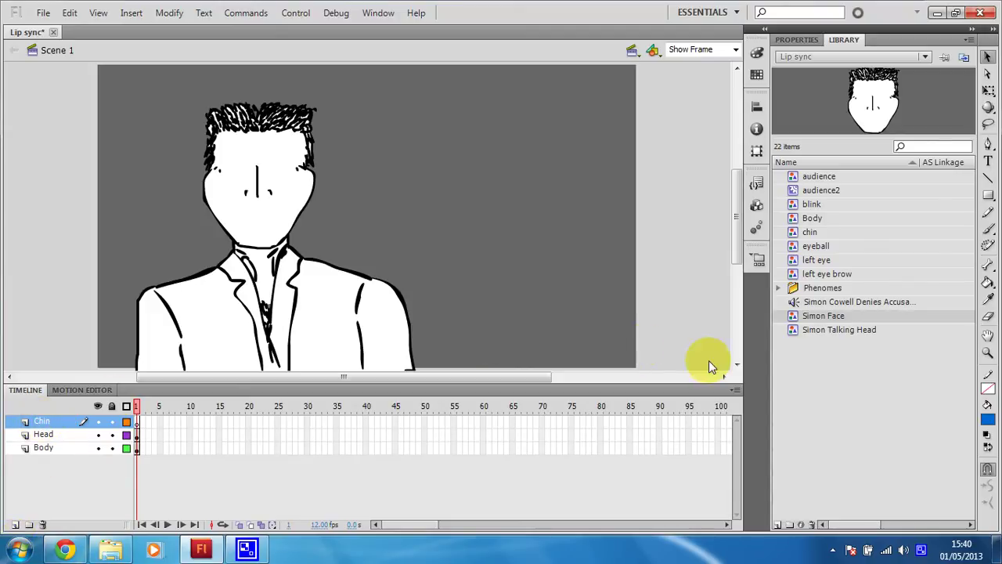
Step: Place the chin symbol on the Chin layer and align it with the lower edge of the face
{"action": "left_click", "coordinate": [809, 232]}
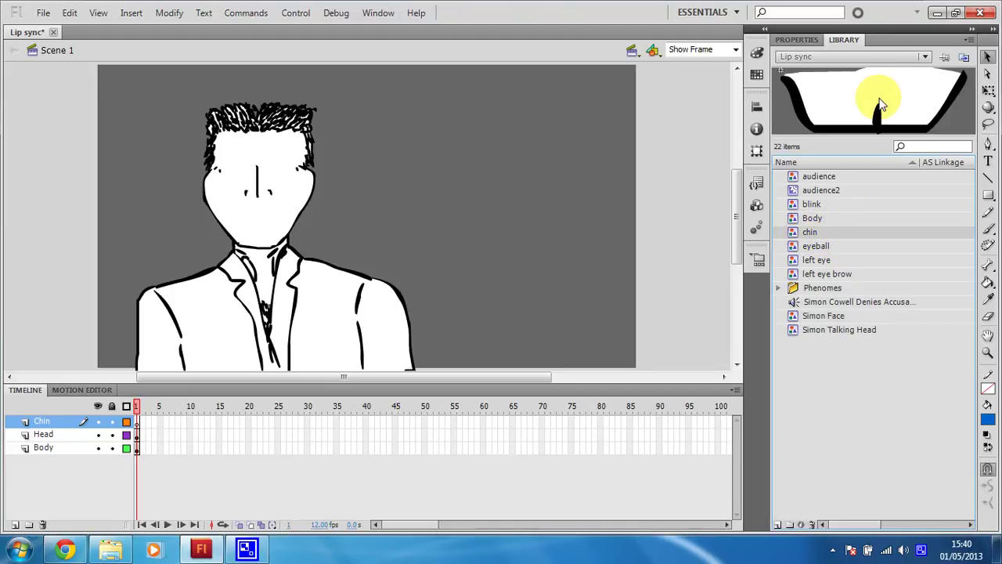
{"action": "left_click_drag", "start_coordinate": [888, 94], "coordinate": [618, 165]}
{"action": "left_click_drag", "start_coordinate": [301, 233], "coordinate": [258, 242]}
{"action": "key", "text": "Right"}
{"action": "key", "text": "Right"}
{"action": "key", "text": "Right"}
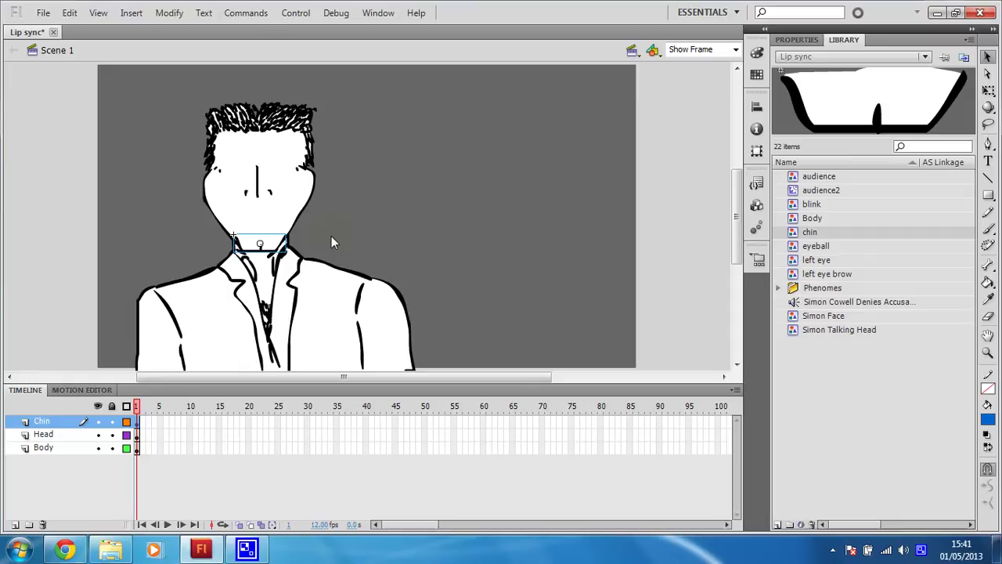
{"action": "key", "text": "Right"}
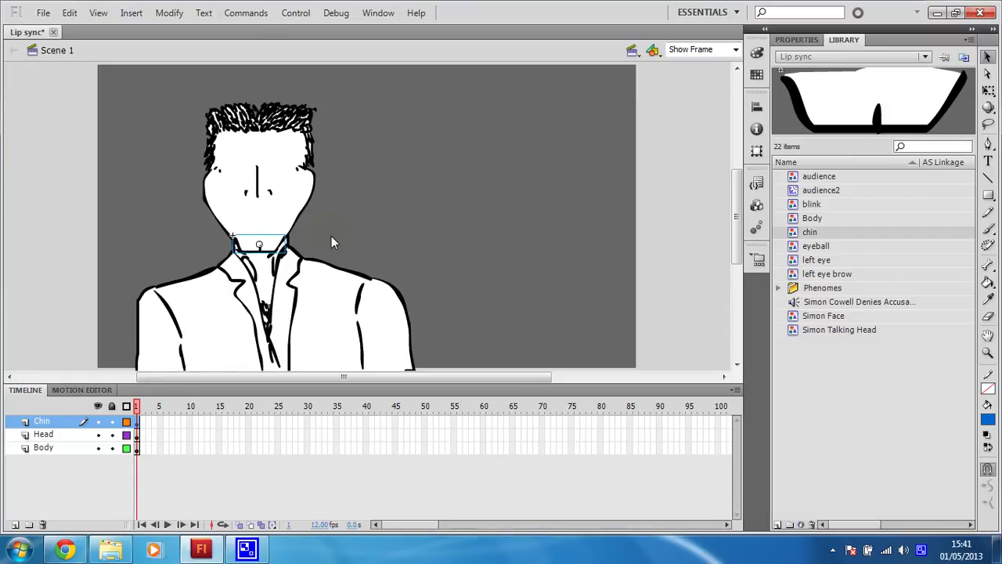
{"action": "left_click", "coordinate": [350, 233]}
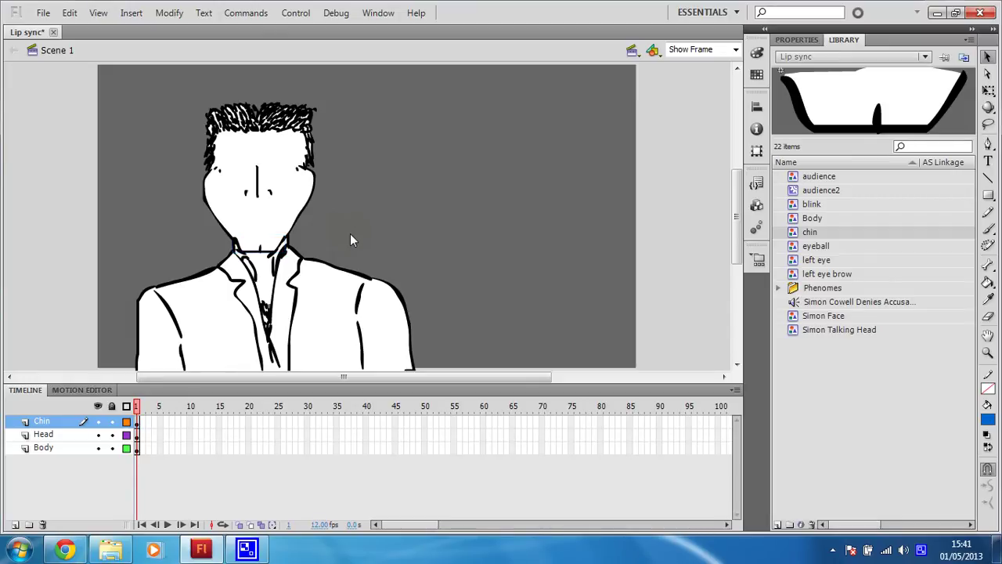
{"action": "left_click", "coordinate": [263, 244]}
{"action": "key", "text": "Up"}
{"action": "key", "text": "Up"}
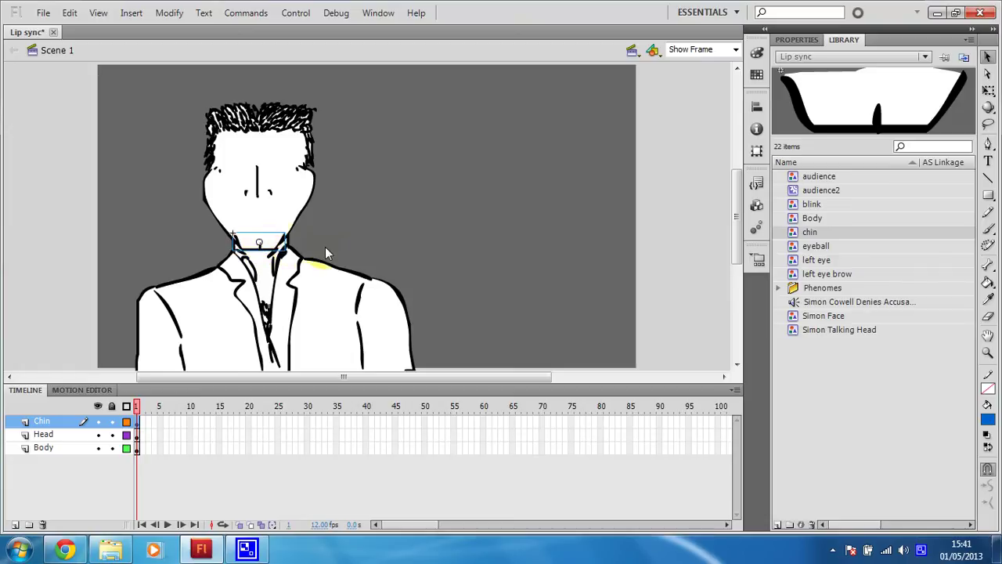
{"action": "left_click", "coordinate": [325, 250]}
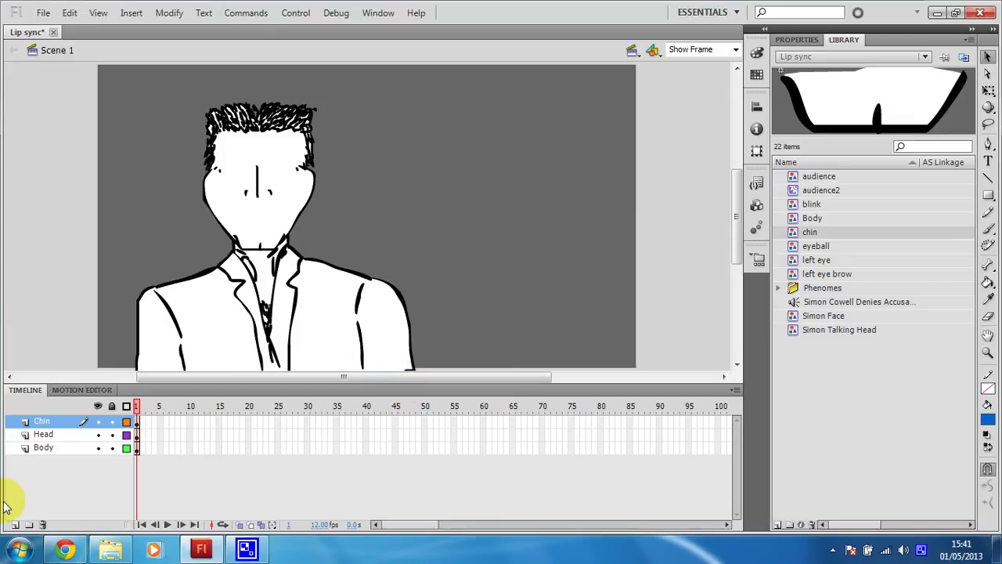
Step: Add a new layer above Chin and name it Left Eye
{"action": "left_click", "coordinate": [14, 524]}
{"action": "double_click", "coordinate": [46, 422]}
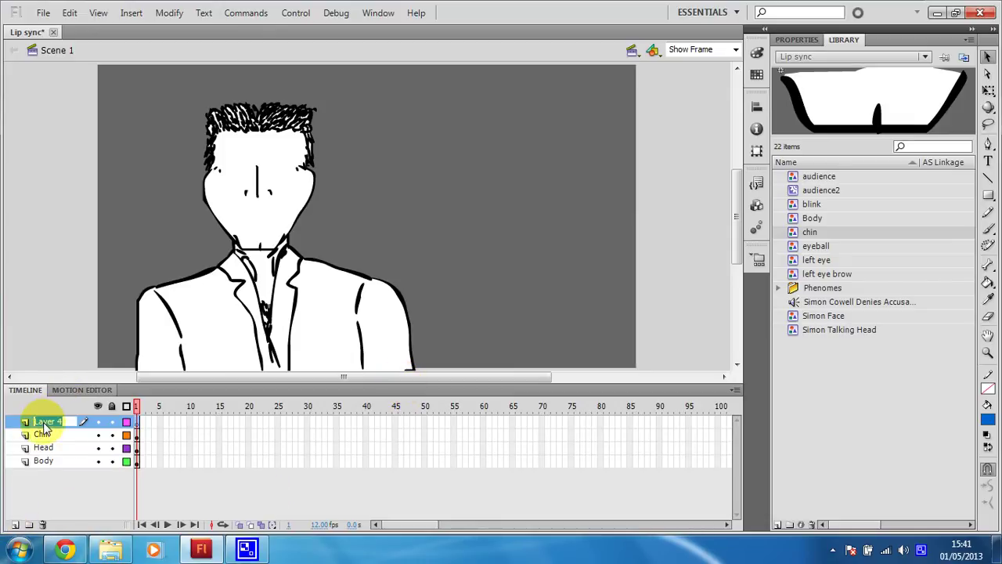
{"action": "type", "text": "Left Eye"}
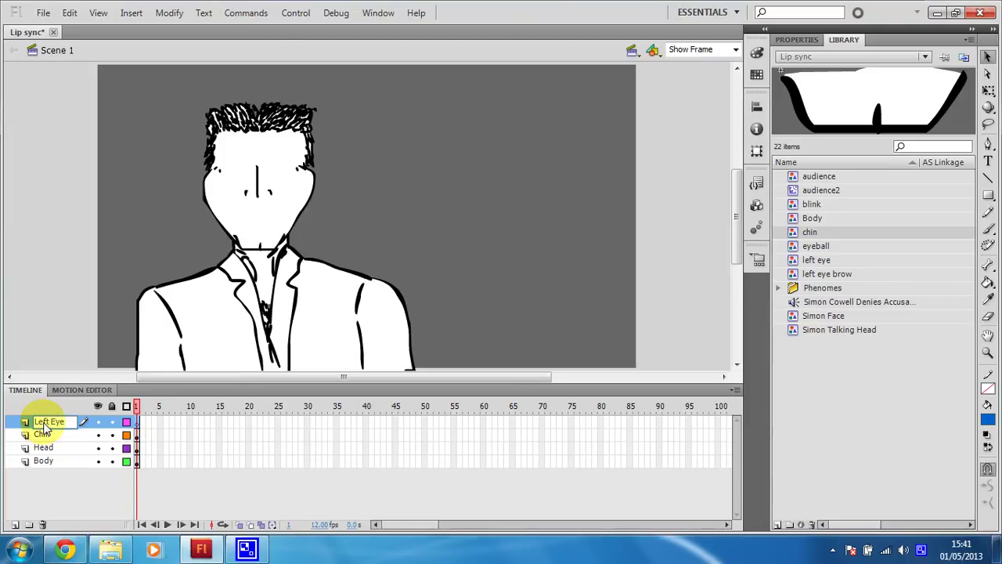
{"action": "key", "text": "Return"}
Step: Place the left eye symbol on the Left Eye layer and position it on the face to the left of the nose
{"action": "left_click", "coordinate": [816, 260]}
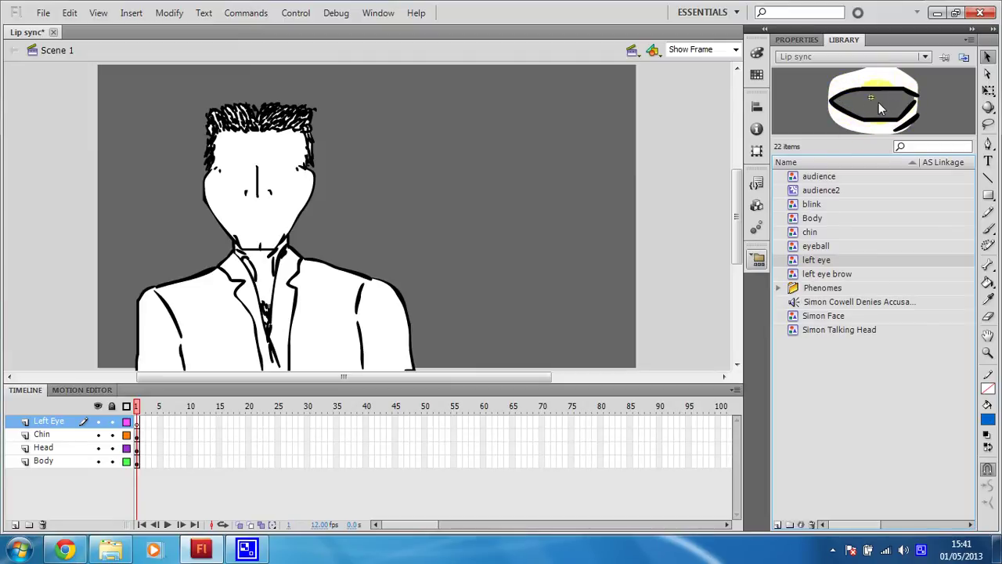
{"action": "left_click_drag", "start_coordinate": [874, 101], "coordinate": [560, 106]}
{"action": "left_click_drag", "start_coordinate": [350, 119], "coordinate": [235, 160]}
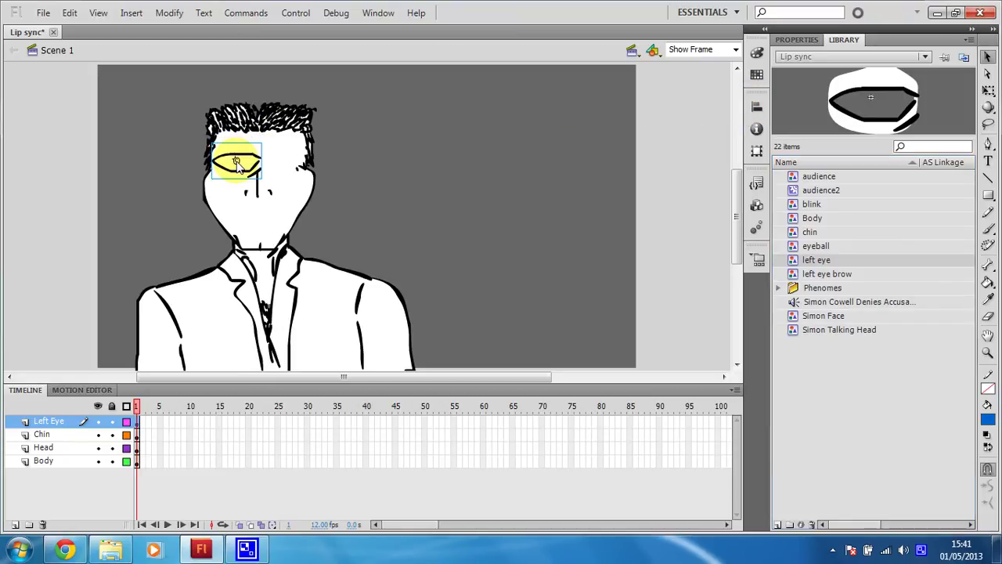
{"action": "key", "text": "Down"}
{"action": "key", "text": "Down"}
{"action": "key", "text": "Down"}
{"action": "key", "text": "Down"}
{"action": "key", "text": "Down"}
{"action": "key", "text": "Left"}
{"action": "key", "text": "Left"}
{"action": "key", "text": "Left"}
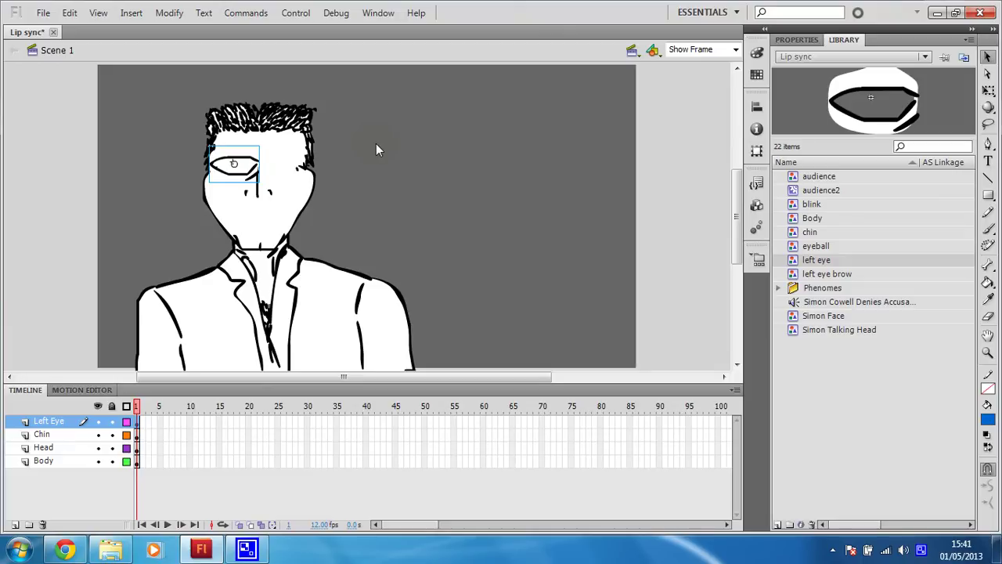
Step: Scale the left eye down with Free Transform so it fits between the hairline and the nose
{"action": "key", "text": "ctrl+t"}
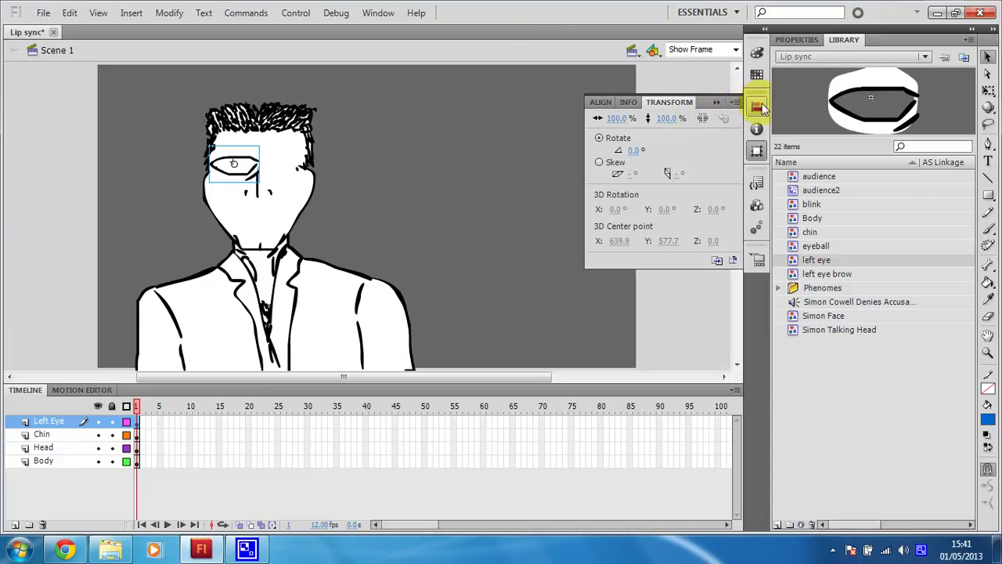
{"action": "left_click", "coordinate": [988, 90]}
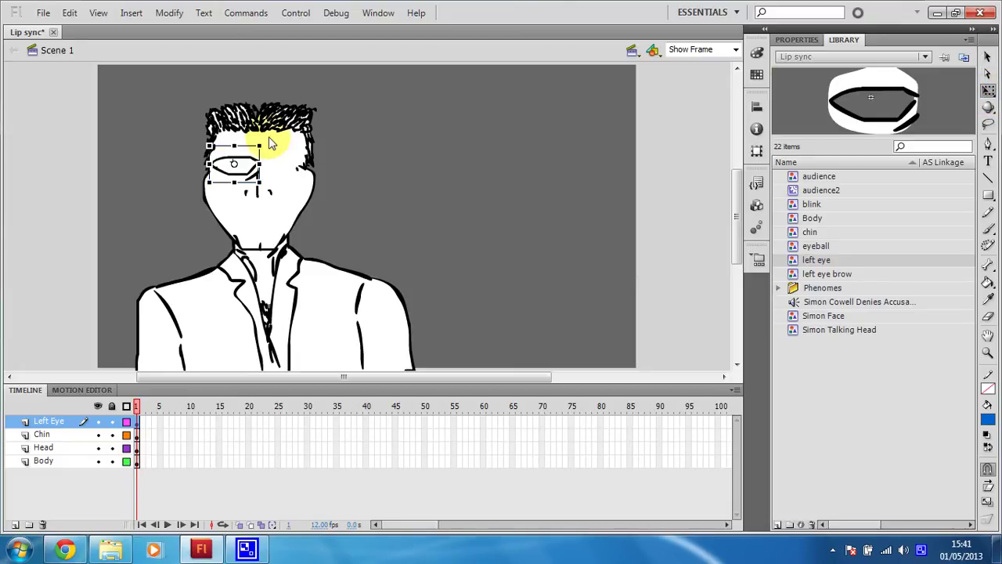
{"action": "mouse_move", "coordinate": [260, 146]}
{"action": "left_mouse_down"}
{"action": "mouse_move", "coordinate": [251, 152]}
{"action": "mouse_move", "coordinate": [258, 159]}
{"action": "left_mouse_up"}
{"action": "left_click", "coordinate": [233, 218]}
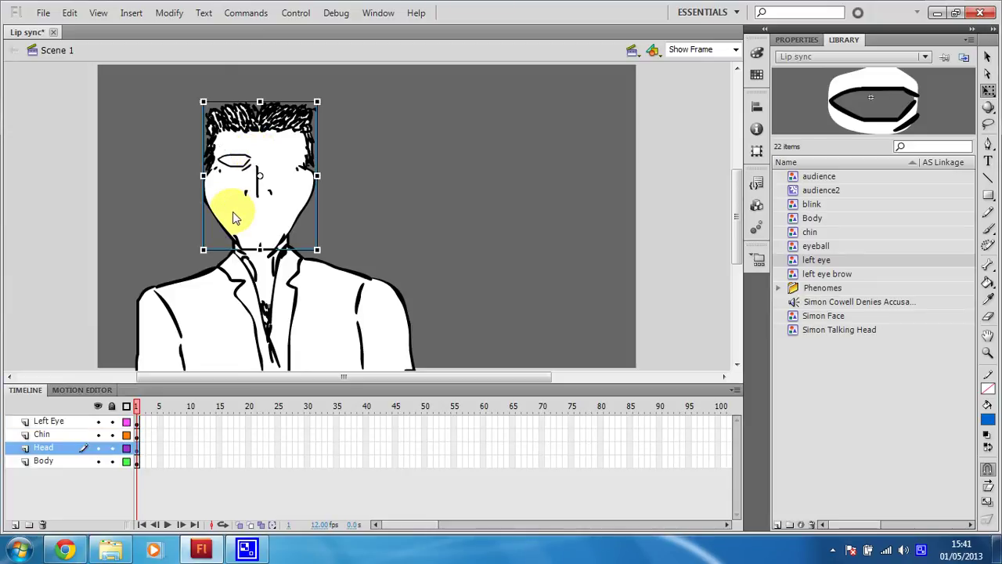
{"action": "left_click", "coordinate": [235, 160]}
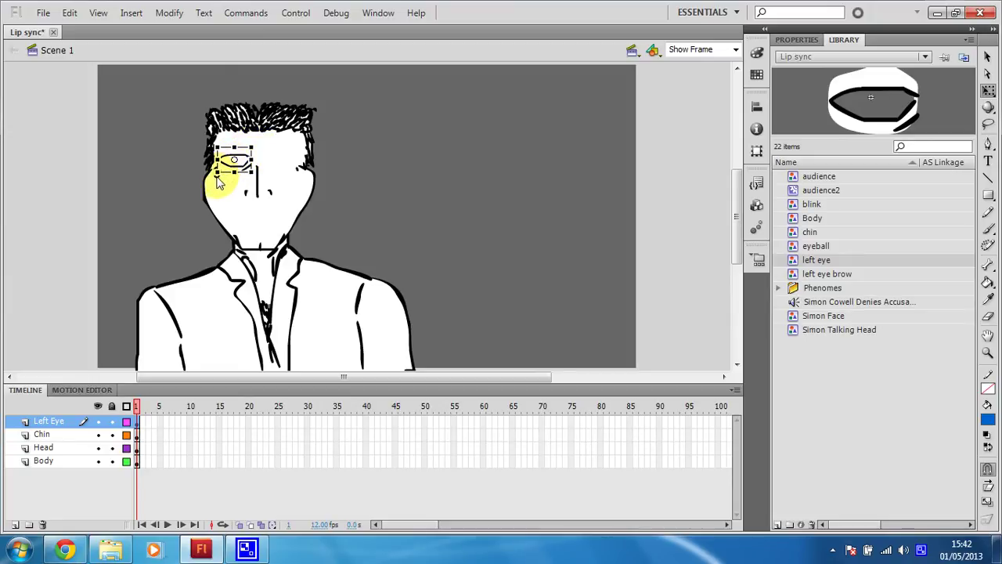
Step: Make the left eye slightly taller beside the head and move it back onto the face, left of the nose's upper end
{"action": "left_click_drag", "start_coordinate": [228, 170], "coordinate": [158, 203]}
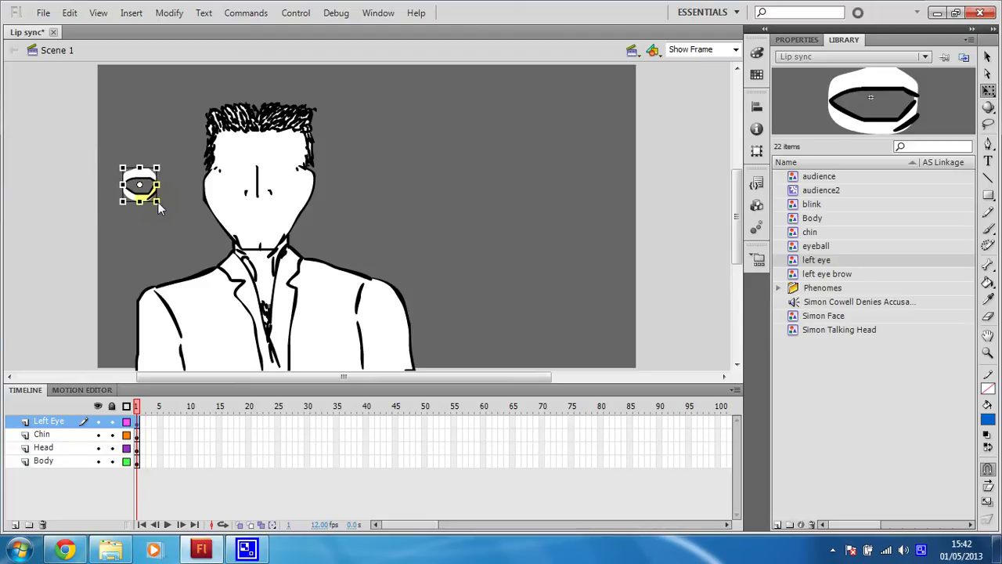
{"action": "key", "text": "shift+Right"}
{"action": "key", "text": "shift+Right"}
{"action": "key", "text": "shift+Right"}
{"action": "key", "text": "shift+Right"}
{"action": "key", "text": "shift+Right"}
{"action": "key", "text": "shift+Right"}
{"action": "key", "text": "shift+Right"}
{"action": "key", "text": "shift+Right"}
{"action": "key", "text": "shift+Right"}
{"action": "key", "text": "shift+Right"}
{"action": "key", "text": "shift+Right"}
{"action": "key", "text": "shift+Right"}
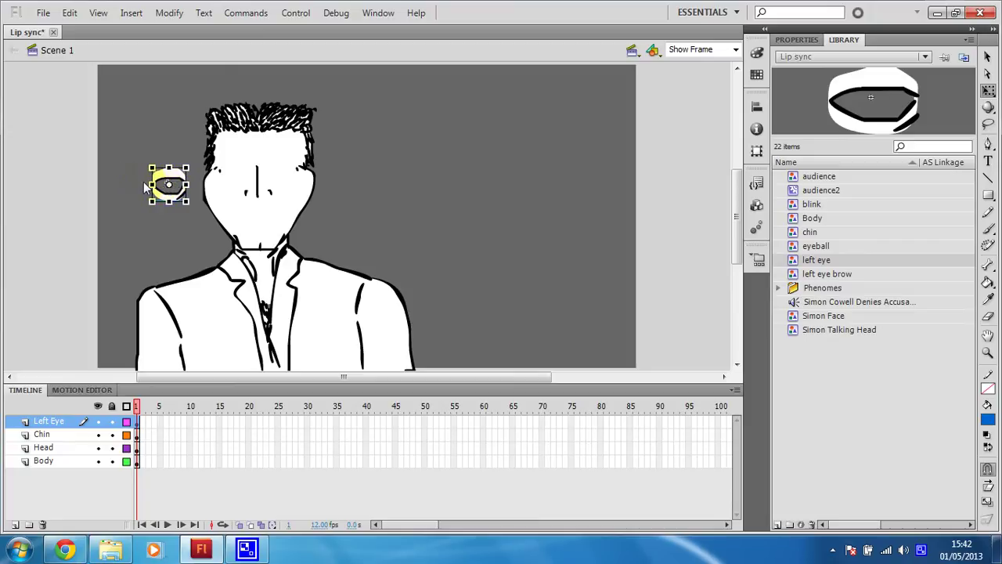
{"action": "key", "text": "shift+Up"}
{"action": "key", "text": "shift+Up"}
{"action": "key", "text": "shift+Up"}
{"action": "key", "text": "shift+Up"}
{"action": "key", "text": "Right"}
{"action": "key", "text": "Right"}
{"action": "key", "text": "Right"}
{"action": "key", "text": "Right"}
{"action": "key", "text": "Right"}
{"action": "key", "text": "Right"}
{"action": "key", "text": "Right"}
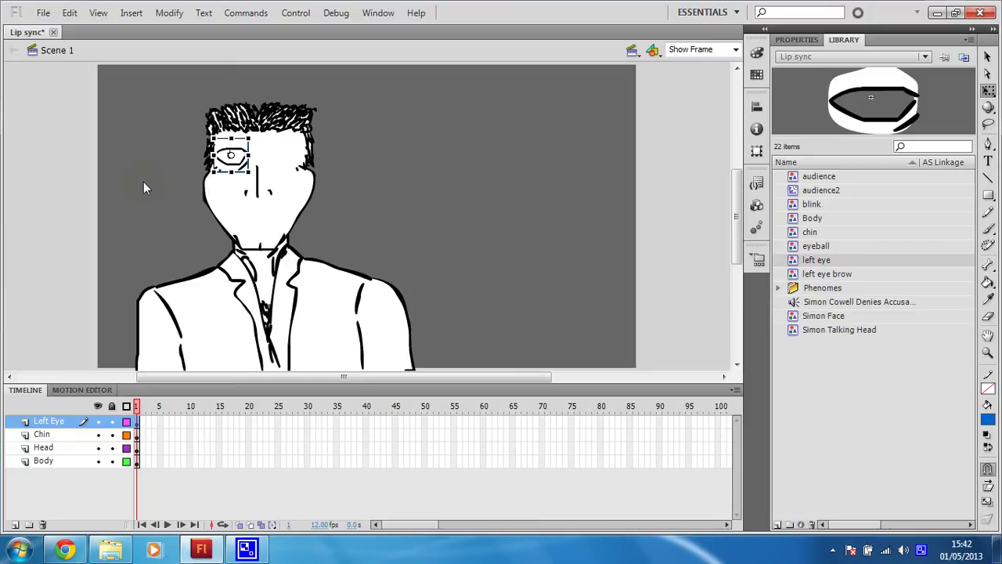
{"action": "key", "text": "Down"}
{"action": "key", "text": "Down"}
{"action": "key", "text": "Down"}
{"action": "key", "text": "Down"}
{"action": "key", "text": "Down"}
{"action": "key", "text": "Down"}
{"action": "key", "text": "Down"}
{"action": "key", "text": "Down"}
{"action": "key", "text": "Right"}
{"action": "key", "text": "Right"}
{"action": "key", "text": "Right"}
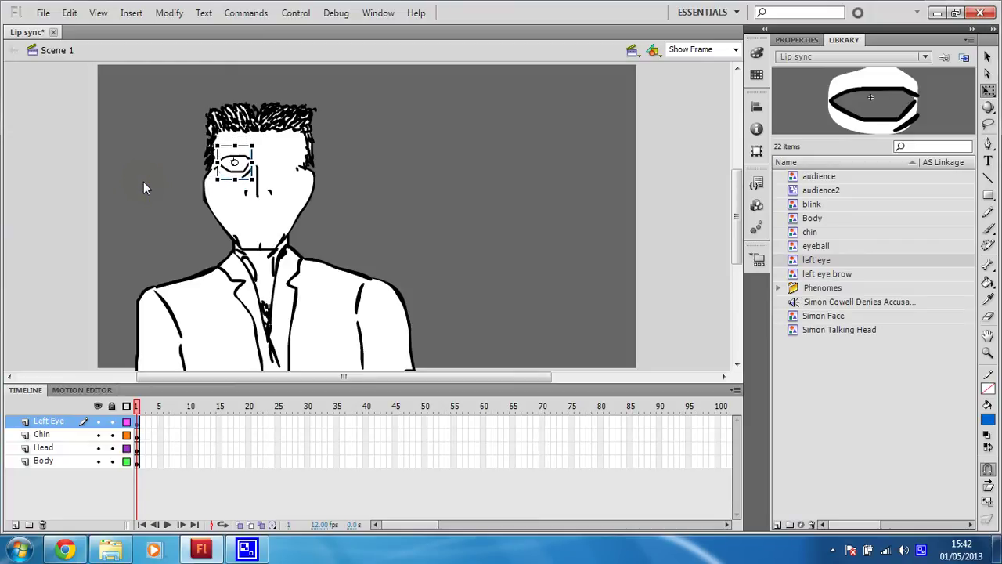
{"action": "left_click", "coordinate": [144, 181]}
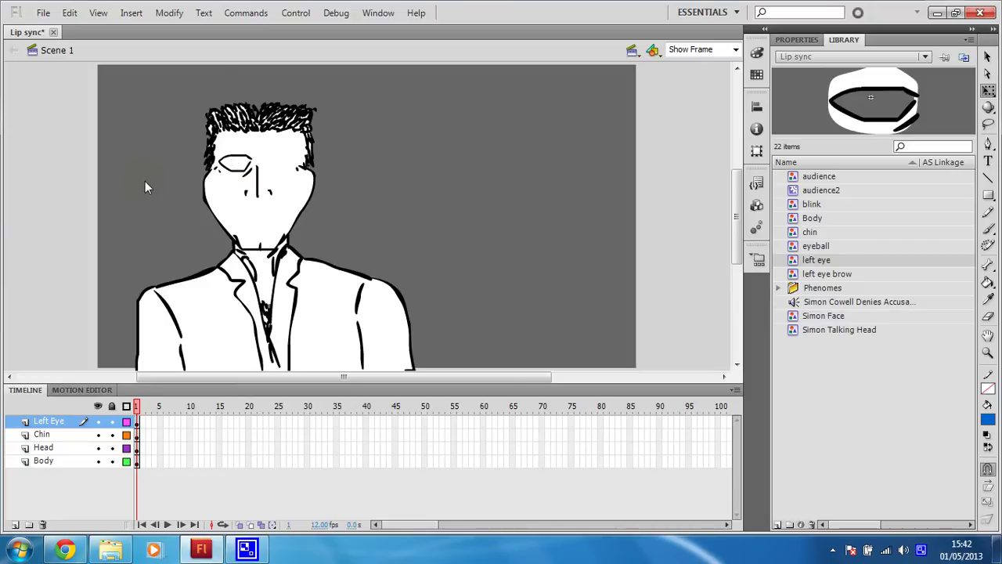
Step: Duplicate the Left Eye layer and rename the copy as Right eye
{"action": "right_click", "coordinate": [47, 424]}
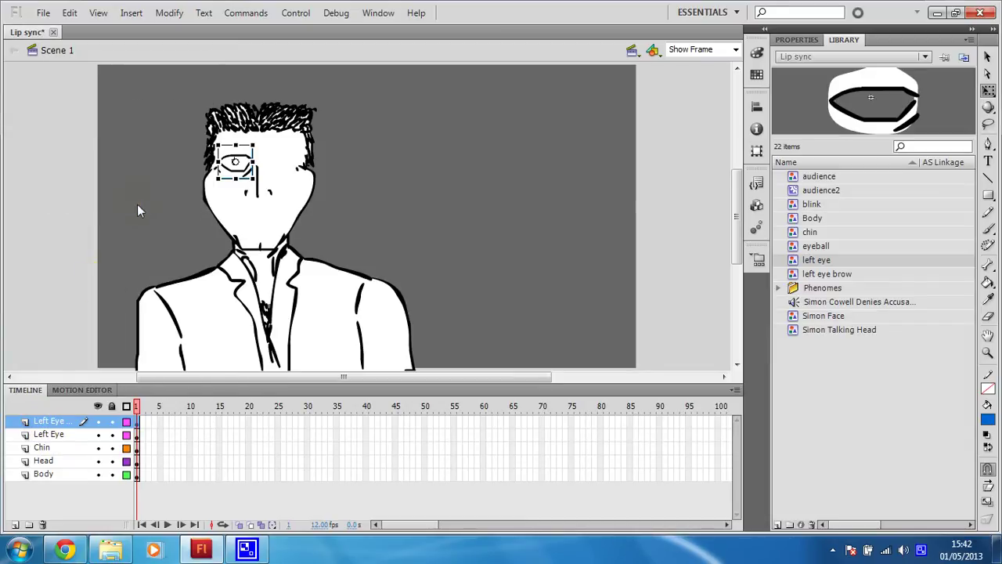
{"action": "left_click", "coordinate": [47, 421]}
{"action": "double_click", "coordinate": [47, 421]}
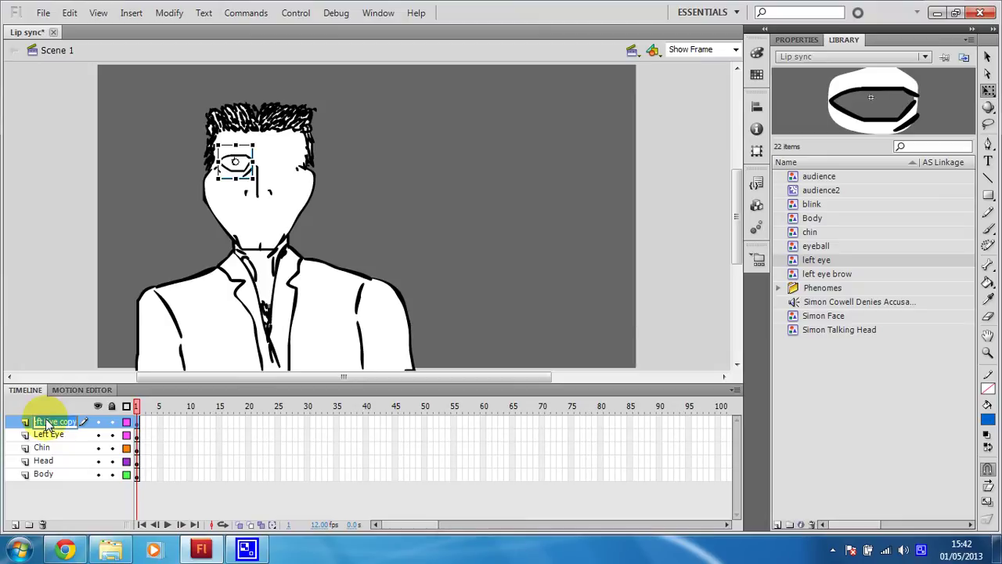
{"action": "type", "text": "Right eye"}
{"action": "key", "text": "Return"}
Step: Move the duplicated eye on the Right eye layer horizontally across the nose to the opposite side of the face
{"action": "left_click", "coordinate": [47, 421]}
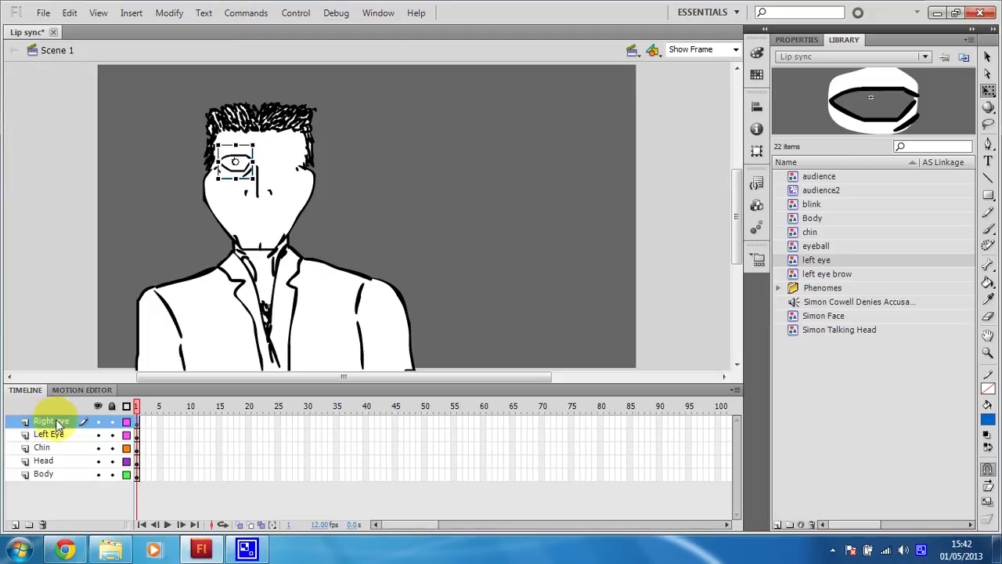
{"action": "key", "text": "shift+Right"}
{"action": "key", "text": "shift+Right"}
{"action": "key", "text": "shift+Right"}
{"action": "key", "text": "shift+Right"}
{"action": "key", "text": "shift+Right"}
{"action": "key", "text": "shift+Right"}
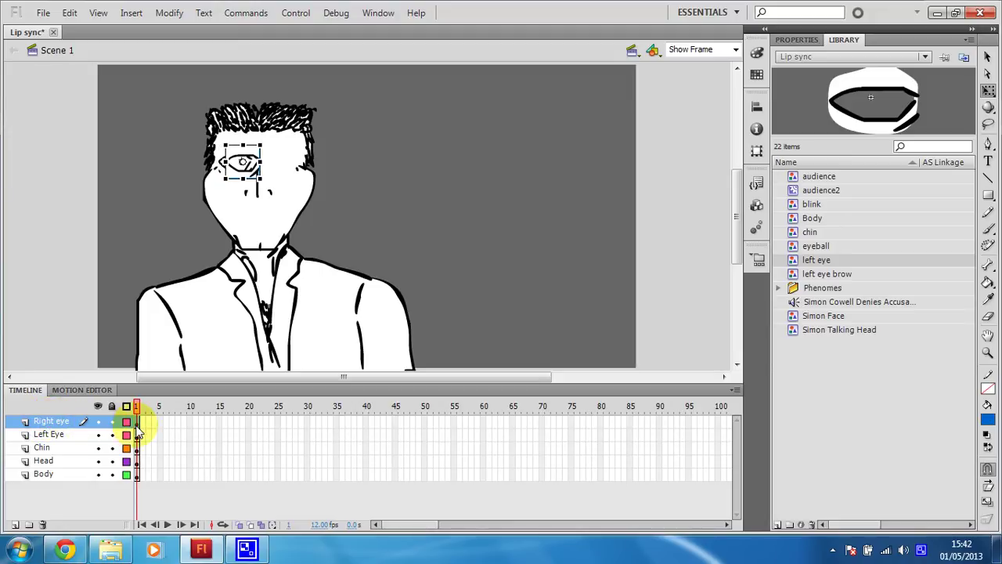
{"action": "key", "text": "Left"}
{"action": "key", "text": "Left"}
{"action": "key", "text": "Left"}
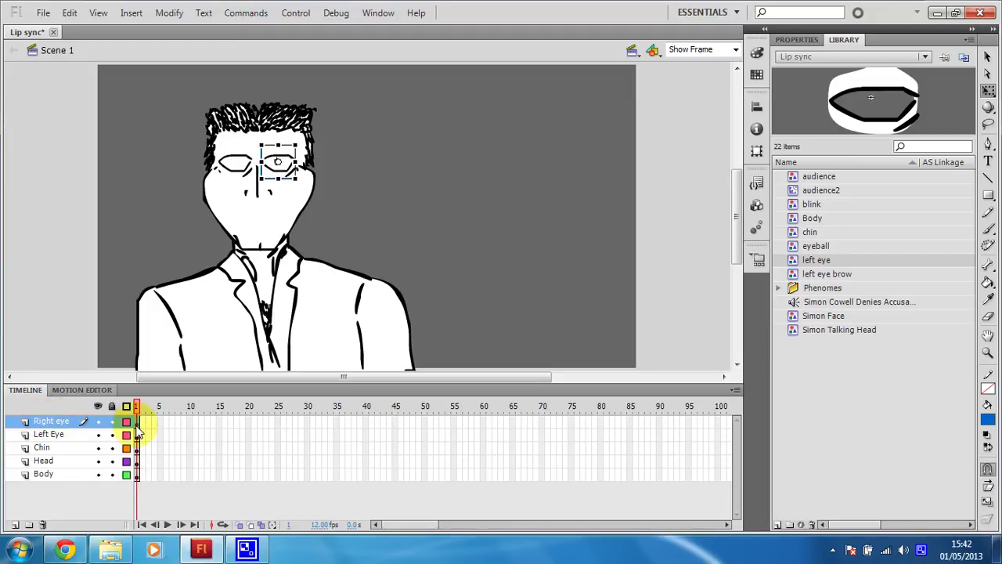
{"action": "key", "text": "Right"}
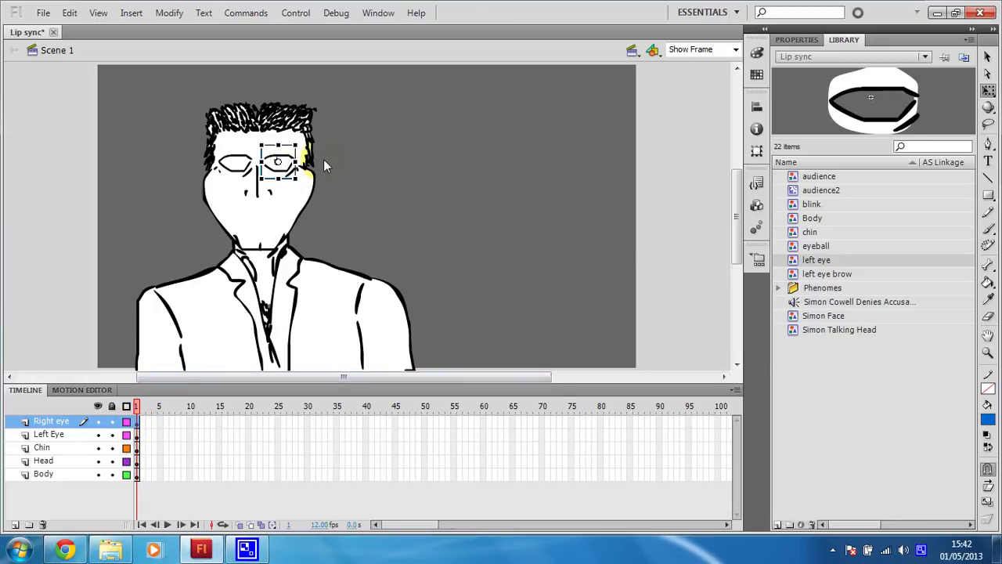
Step: Flip the right eye horizontally with Free Transform so it mirrors the left eye
{"action": "left_click", "coordinate": [756, 152]}
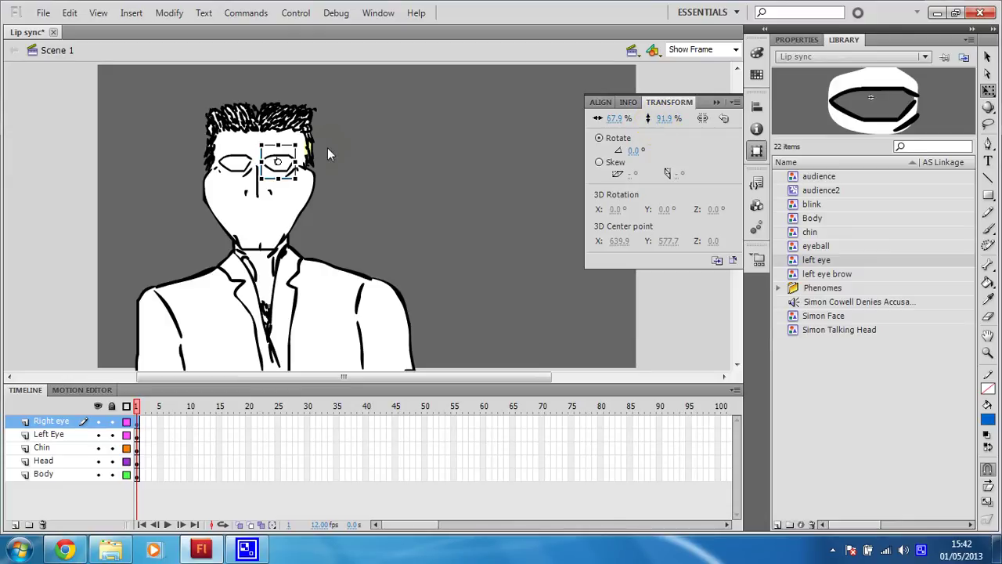
{"action": "left_click_drag", "start_coordinate": [296, 162], "coordinate": [266, 165]}
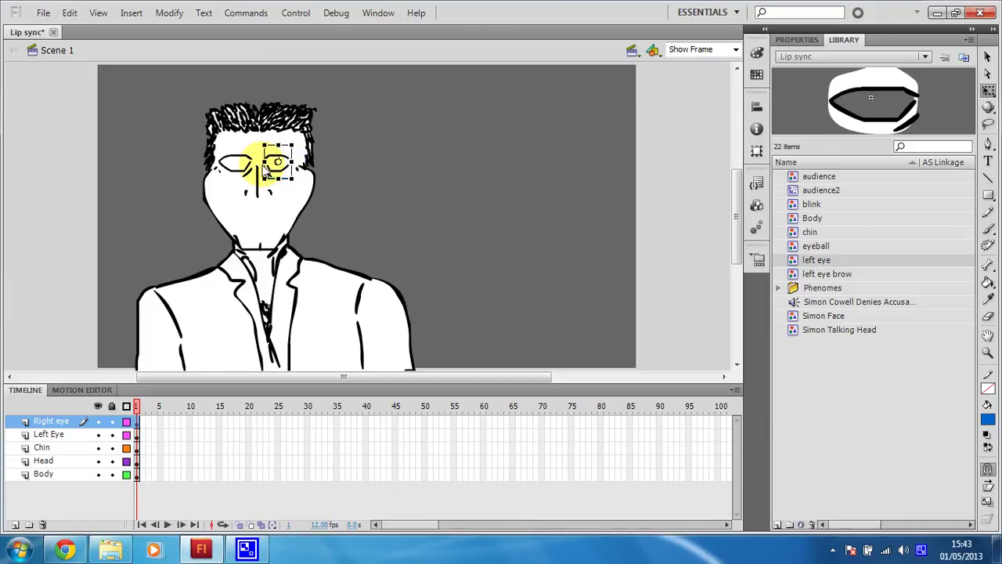
{"action": "left_click", "coordinate": [351, 170]}
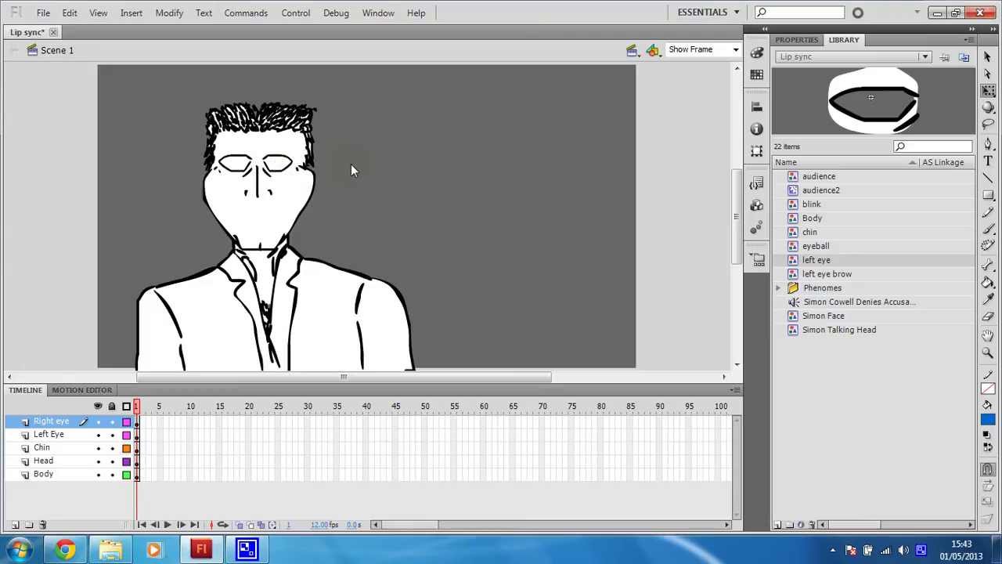
Step: Nudge the mirrored right eye slightly outward, away from the nose
{"action": "left_click", "coordinate": [283, 166]}
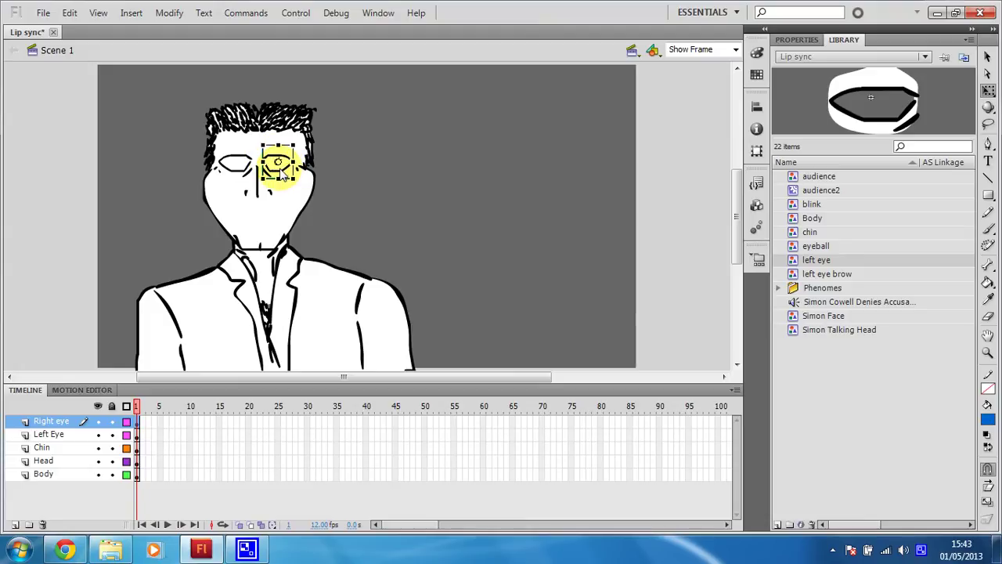
{"action": "key", "text": "Right"}
{"action": "key", "text": "Right"}
{"action": "key", "text": "Right"}
{"action": "key", "text": "Right"}
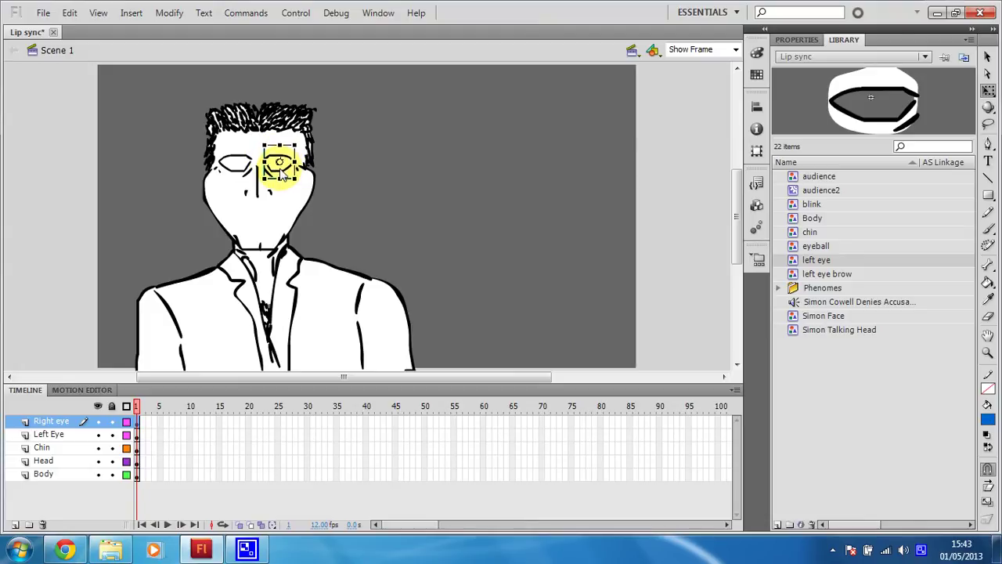
{"action": "left_click", "coordinate": [355, 187]}
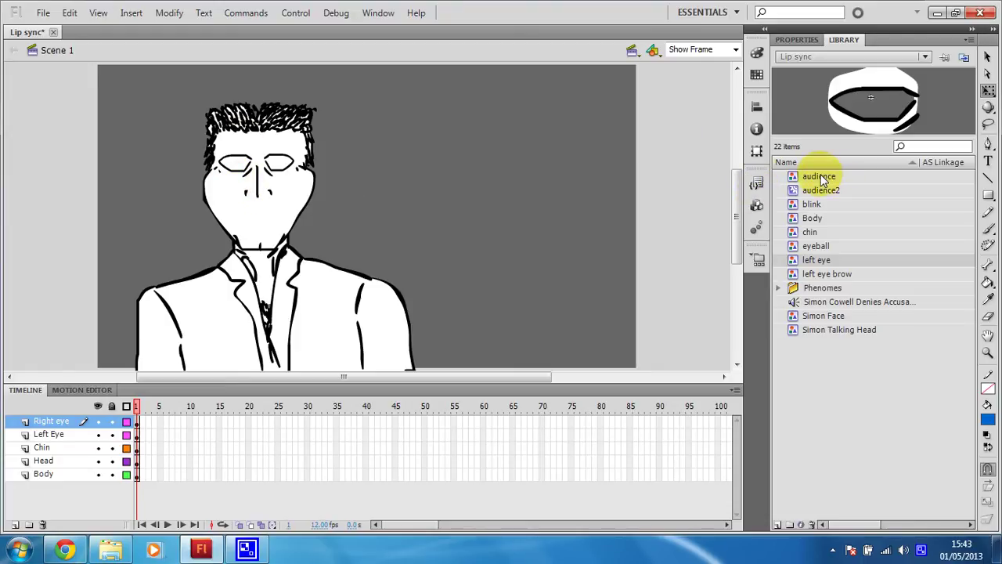
Step: Add a new layer directly above Left Eye and name it Left eye ball
{"action": "left_click", "coordinate": [817, 245]}
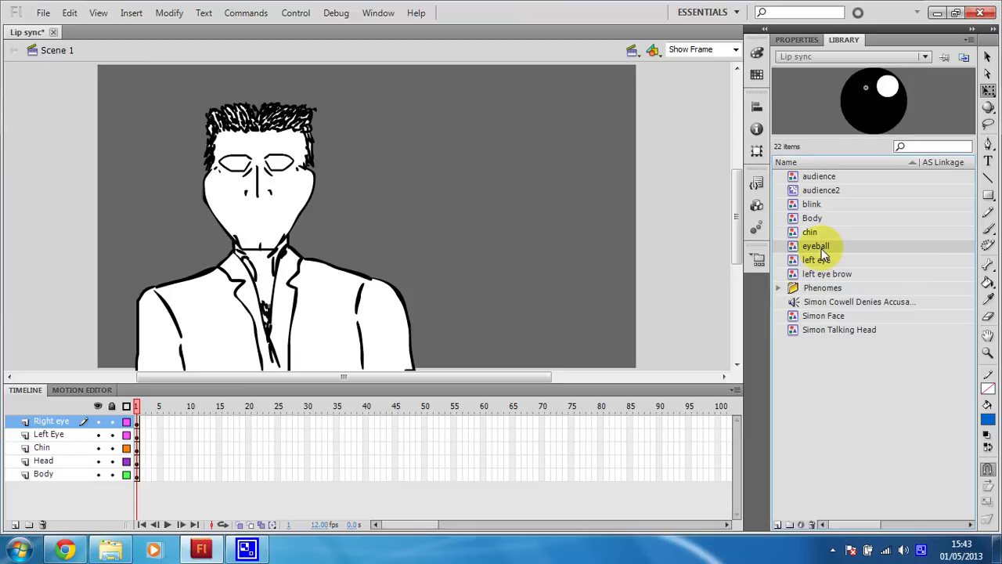
{"action": "left_click", "coordinate": [45, 434]}
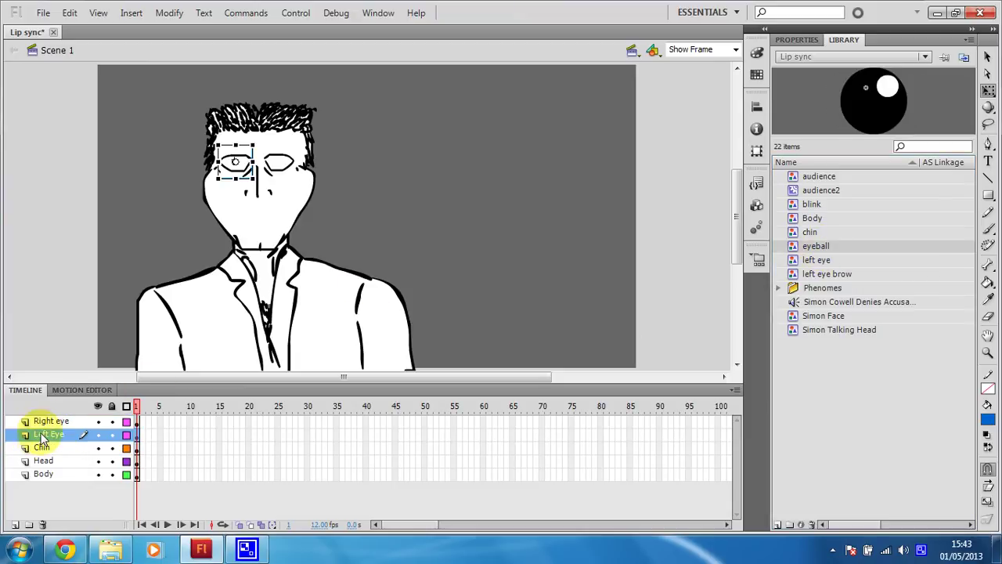
{"action": "left_click", "coordinate": [16, 523]}
{"action": "double_click", "coordinate": [48, 435]}
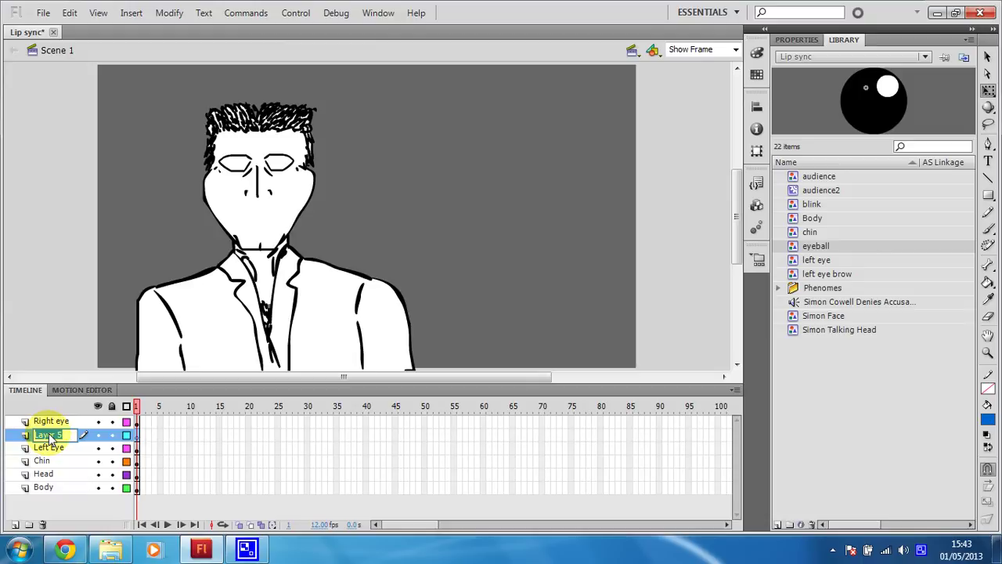
{"action": "type", "text": "Left eye ball"}
{"action": "key", "text": "Return"}
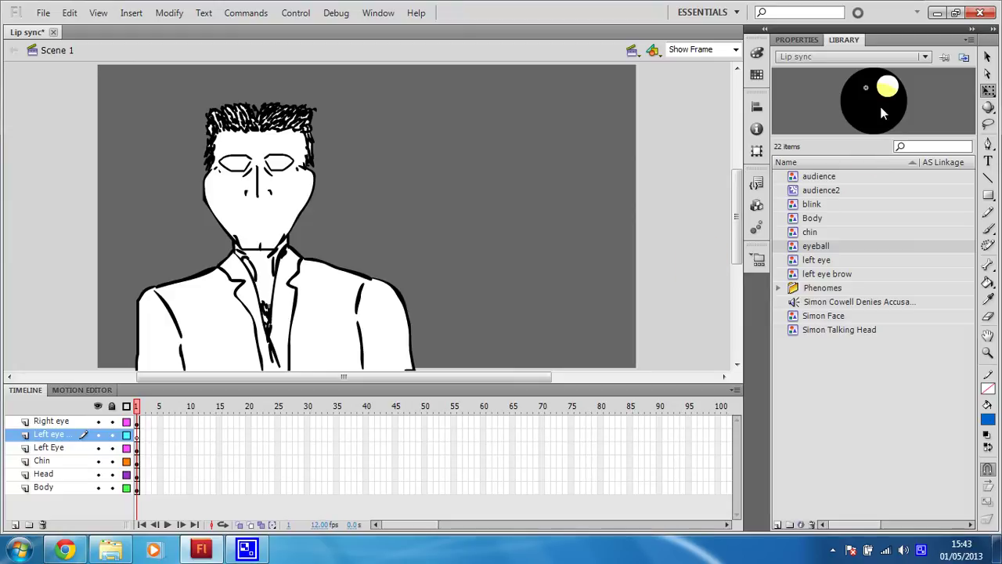
Step: Place the eyeball symbol scaled down inside the left eye and move the Left eye ball layer beneath Left Eye
{"action": "left_click_drag", "start_coordinate": [879, 102], "coordinate": [239, 168]}
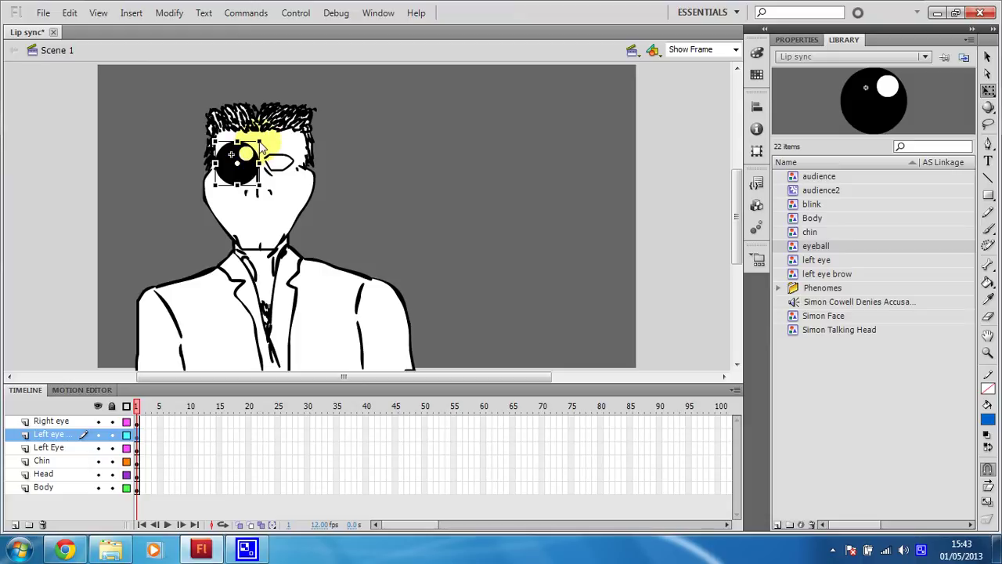
{"action": "left_click_drag", "start_coordinate": [258, 143], "coordinate": [248, 156]}
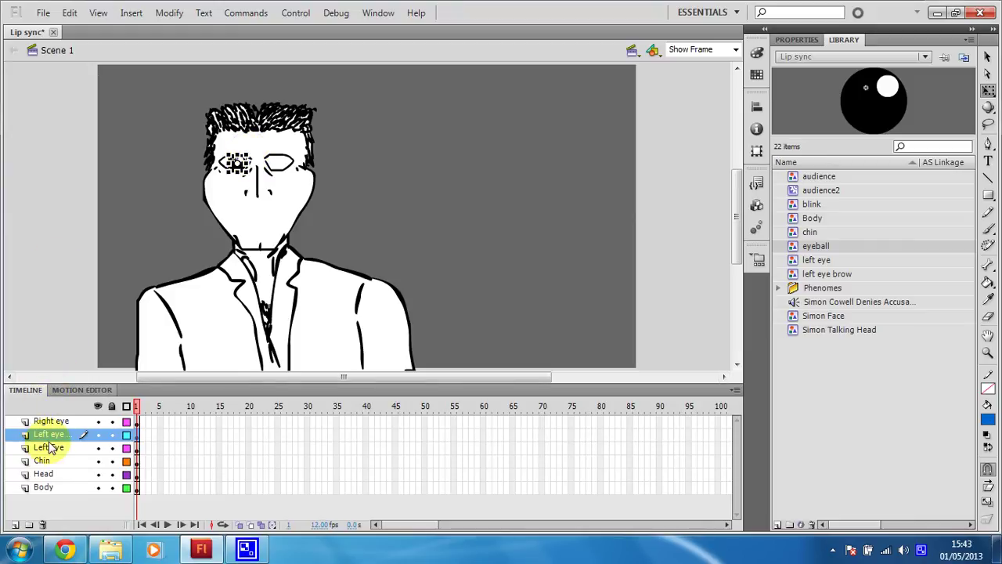
{"action": "left_click_drag", "start_coordinate": [48, 440], "coordinate": [48, 456]}
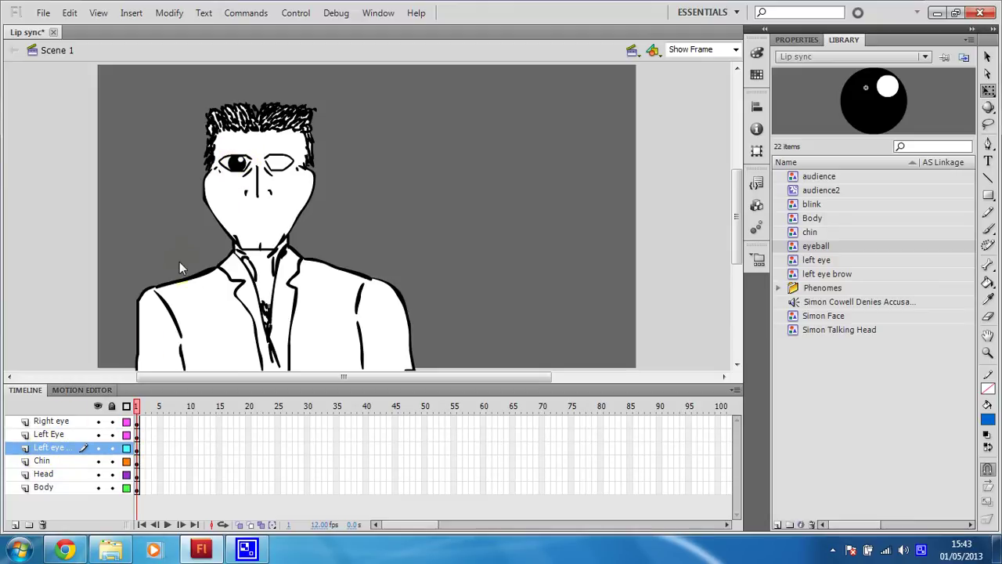
Step: Duplicate the Left eye ball layer and move the copy between the Right eye and Left Eye layers
{"action": "right_click", "coordinate": [56, 458]}
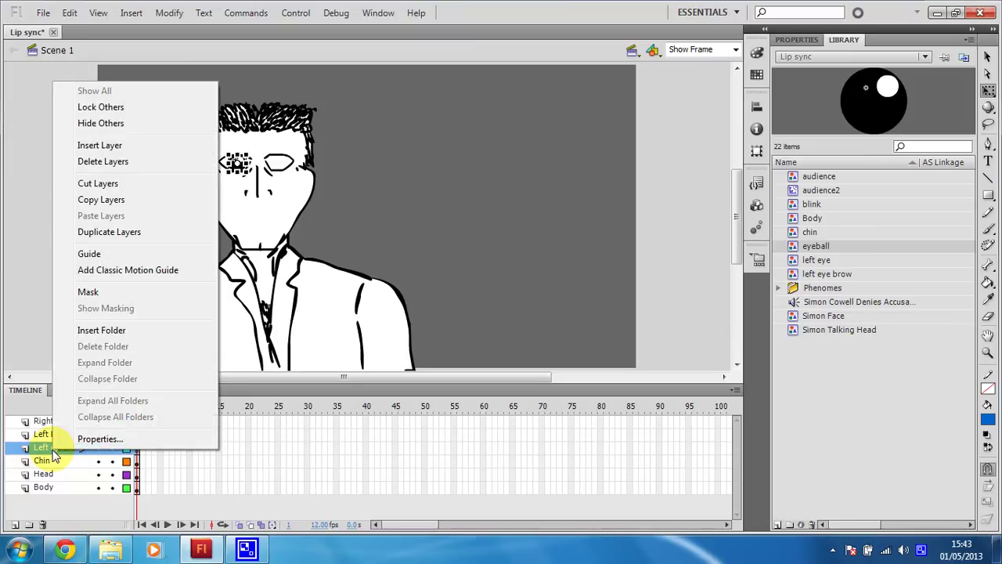
{"action": "left_click", "coordinate": [109, 231]}
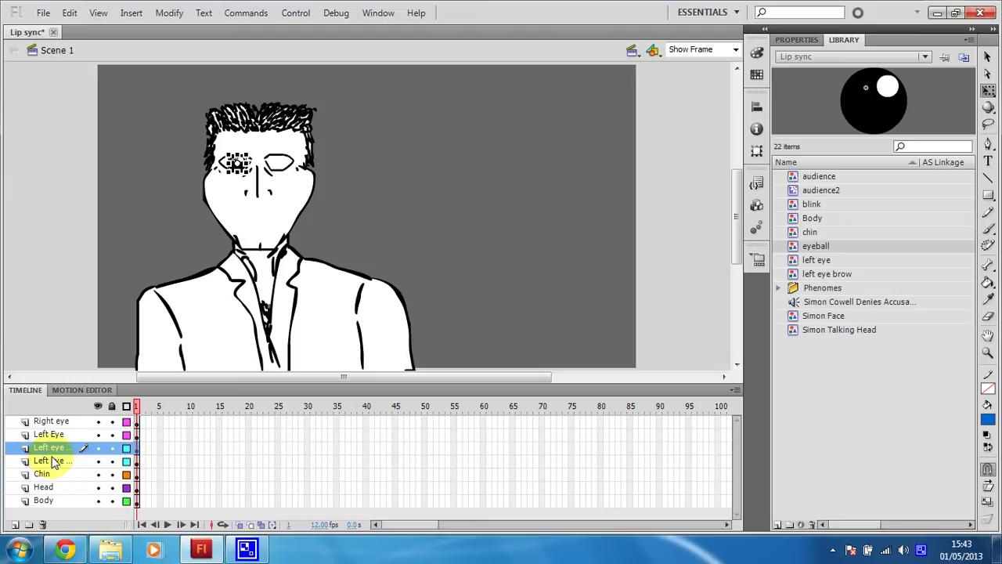
{"action": "left_click_drag", "start_coordinate": [53, 462], "coordinate": [55, 435]}
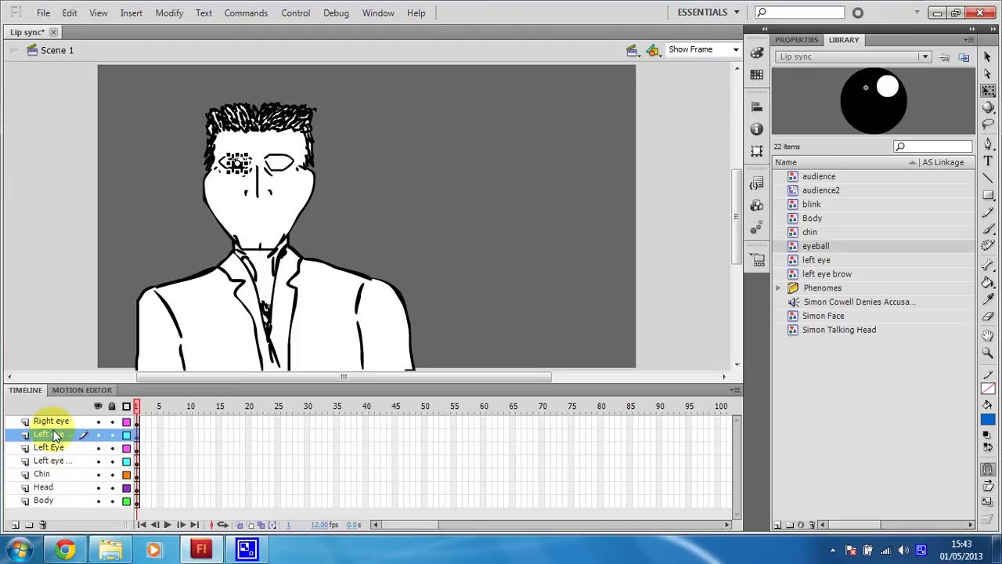
Step: Rename the duplicated eyeball layer as Right eye ball
{"action": "double_click", "coordinate": [55, 435]}
{"action": "key", "text": "Left"}
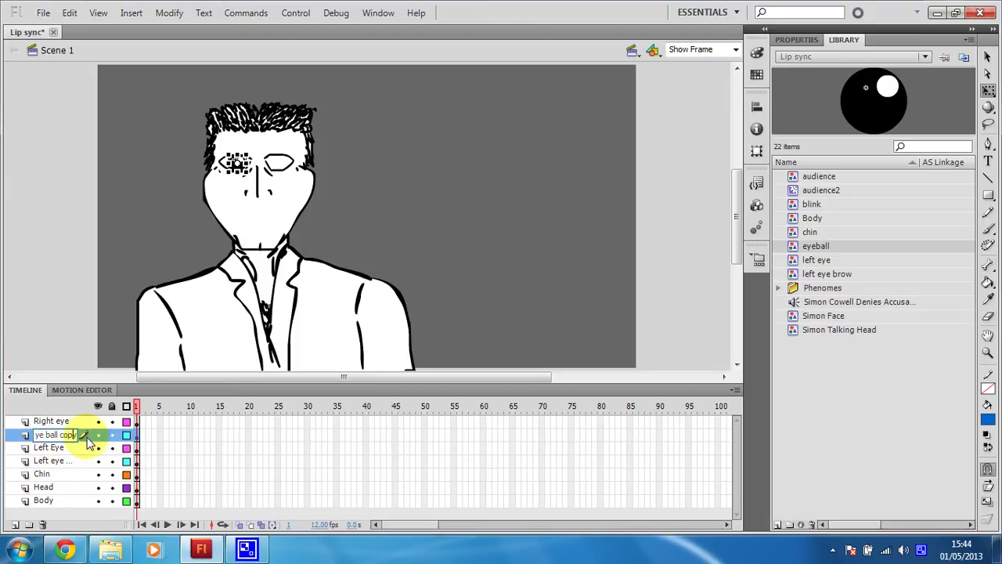
{"action": "key", "text": "BackSpace"}
{"action": "key", "text": "BackSpace"}
{"action": "key", "text": "BackSpace"}
{"action": "key", "text": "BackSpace"}
{"action": "key", "text": "BackSpace"}
{"action": "key", "text": "BackSpace"}
{"action": "key", "text": "BackSpace"}
{"action": "key", "text": "BackSpace"}
{"action": "key", "text": "BackSpace"}
{"action": "key", "text": "BackSpace"}
{"action": "type", "text": "Right"}
{"action": "key", "text": "Return"}
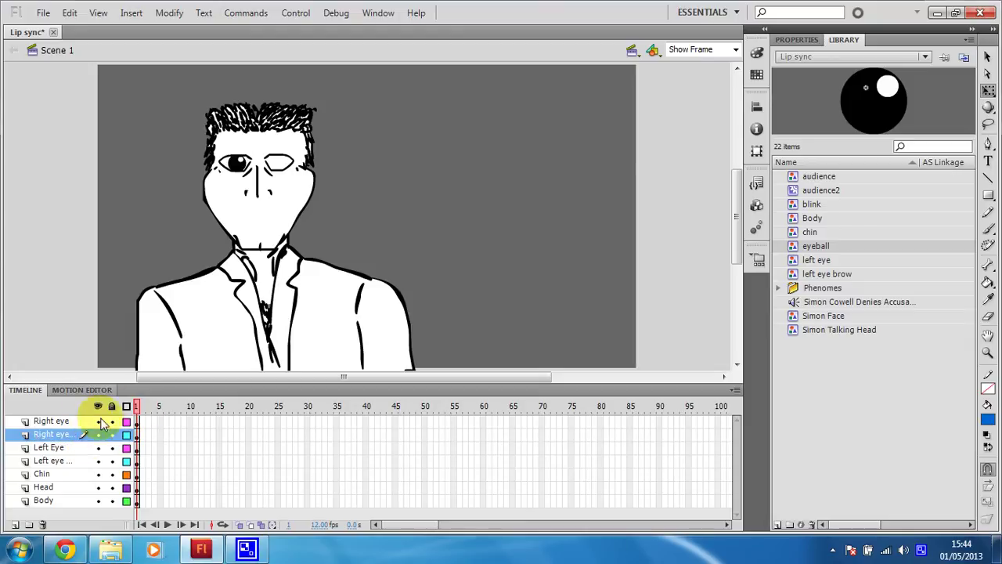
Step: Move the duplicated eyeball horizontally across the face so it sits inside the right eye
{"action": "left_click", "coordinate": [139, 437]}
{"action": "key", "text": "shift+Right"}
{"action": "key", "text": "shift+Right"}
{"action": "key", "text": "shift+Right"}
{"action": "key", "text": "shift+Right"}
{"action": "key", "text": "shift+Right"}
{"action": "key", "text": "shift+Right"}
{"action": "key", "text": "shift+Right"}
{"action": "key", "text": "shift+Right"}
{"action": "key", "text": "shift+Right"}
{"action": "key", "text": "shift+Right"}
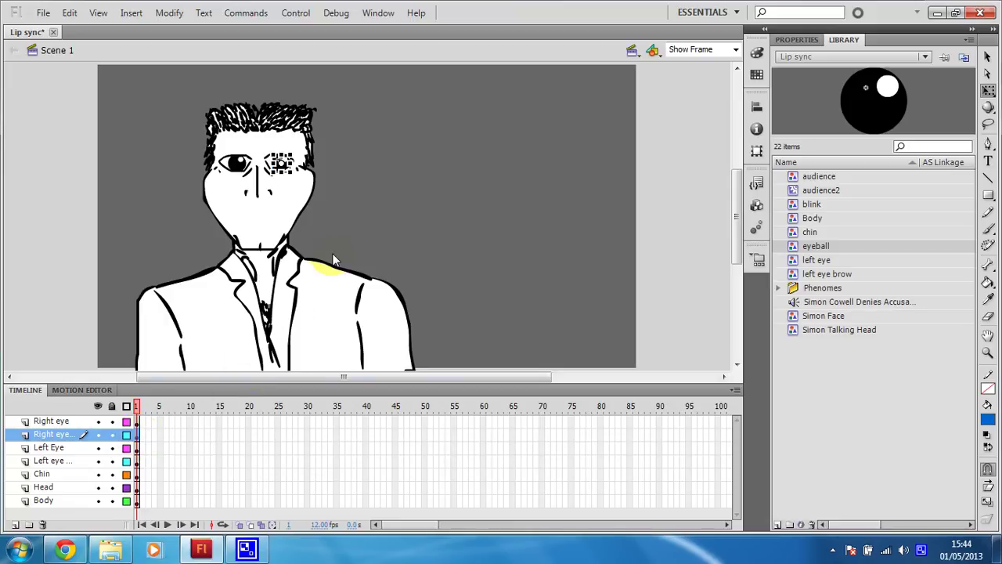
{"action": "left_click", "coordinate": [346, 225]}
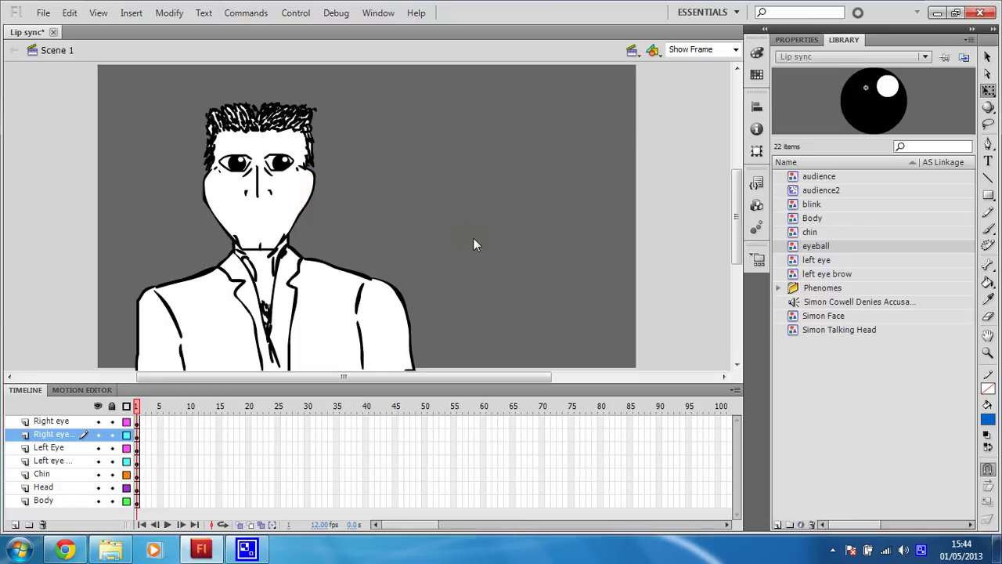
Step: Choose the Resting symbol in the Phenomes folder and add a layer named Mouf above Right eye
{"action": "left_click", "coordinate": [778, 288]}
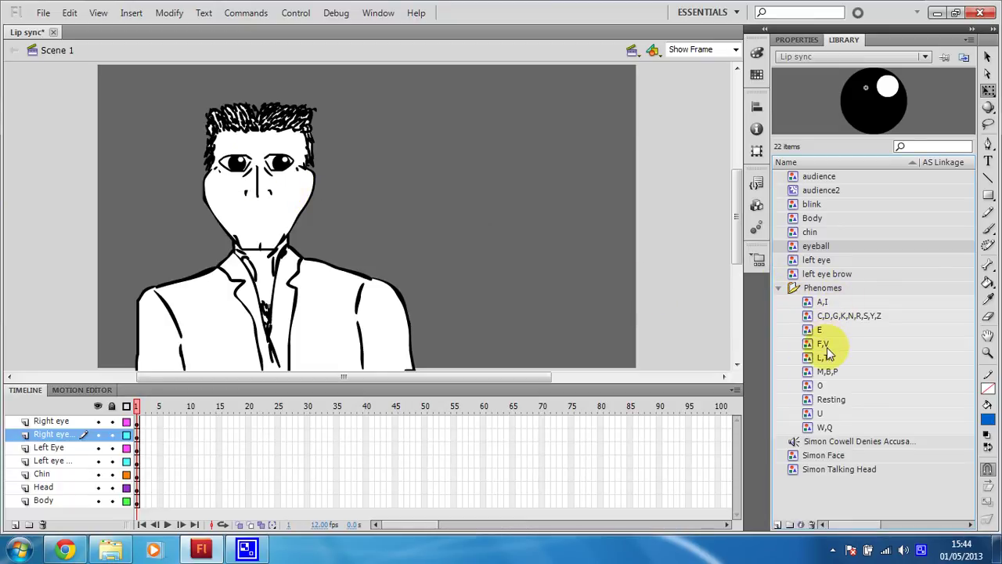
{"action": "left_click", "coordinate": [828, 399]}
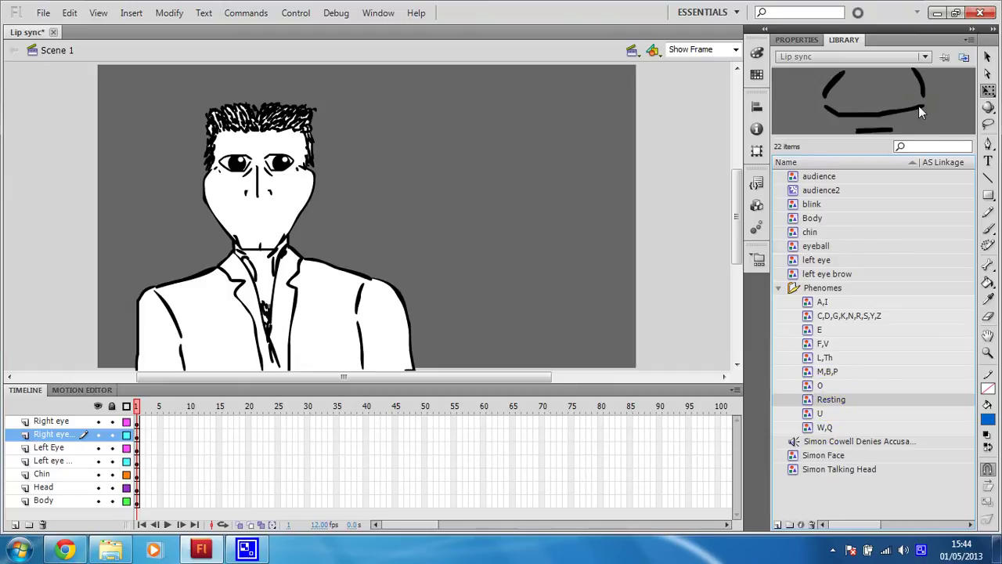
{"action": "left_click", "coordinate": [52, 420]}
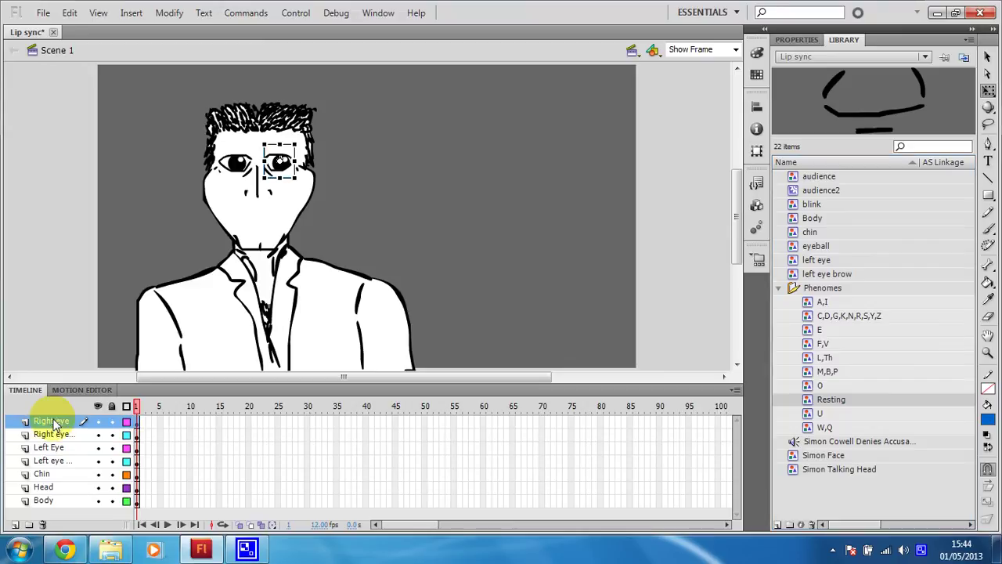
{"action": "left_click", "coordinate": [16, 524]}
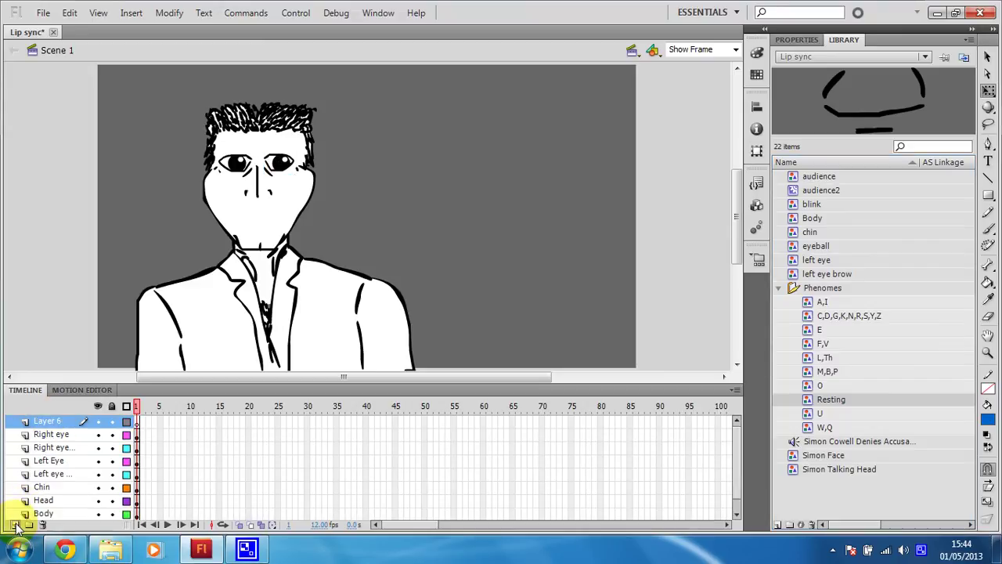
{"action": "double_click", "coordinate": [47, 422]}
{"action": "type", "text": "Mou"}
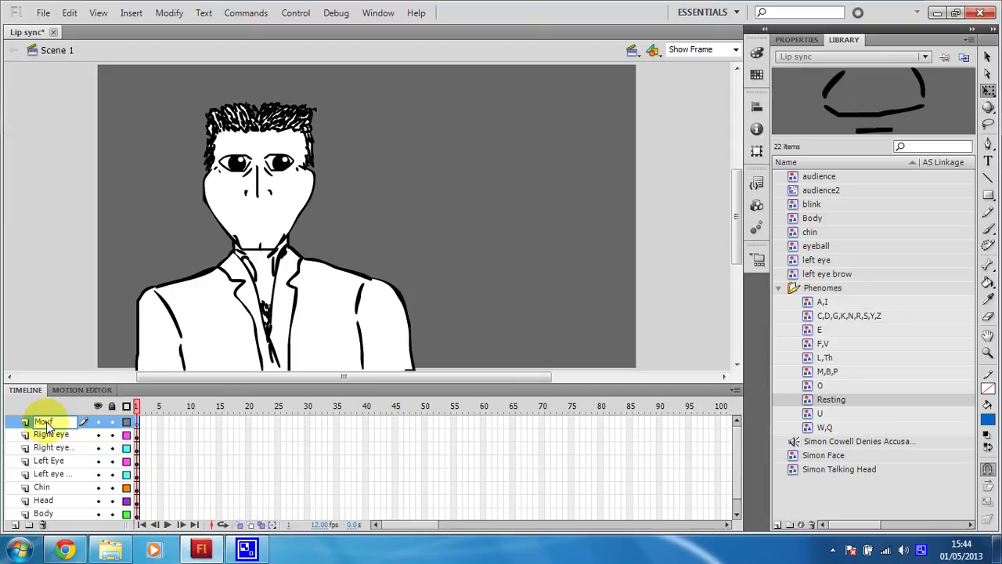
{"action": "key", "text": "Return"}
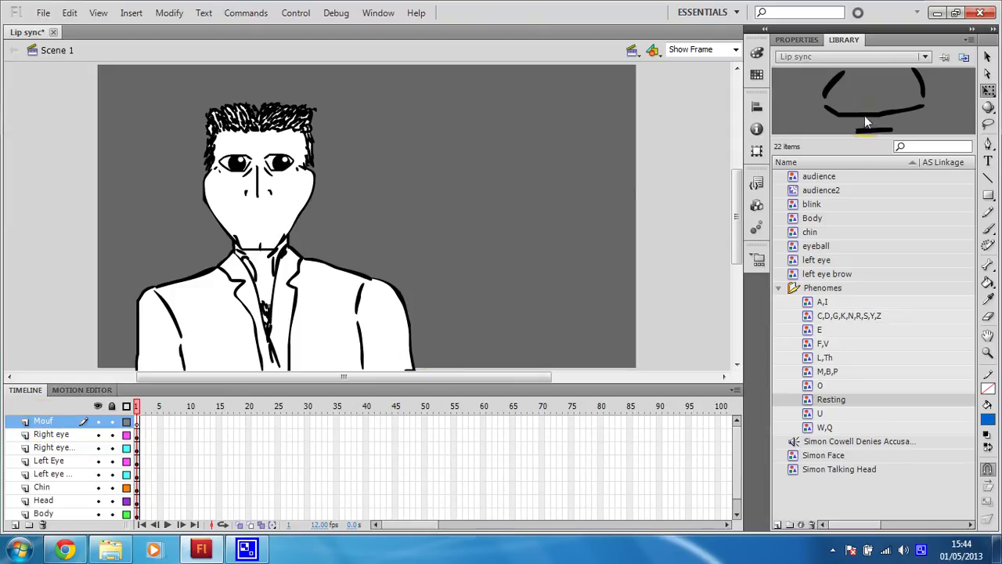
Step: Place the Resting mouth symbol on the Mouf layer, centred on the face below the nose
{"action": "left_click_drag", "start_coordinate": [366, 217], "coordinate": [259, 217]}
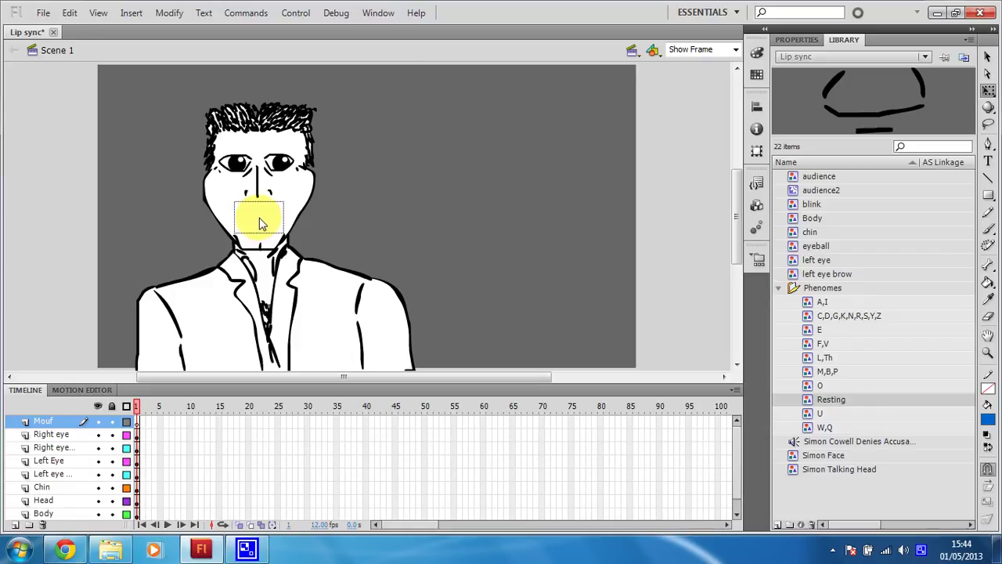
{"action": "left_click", "coordinate": [325, 227]}
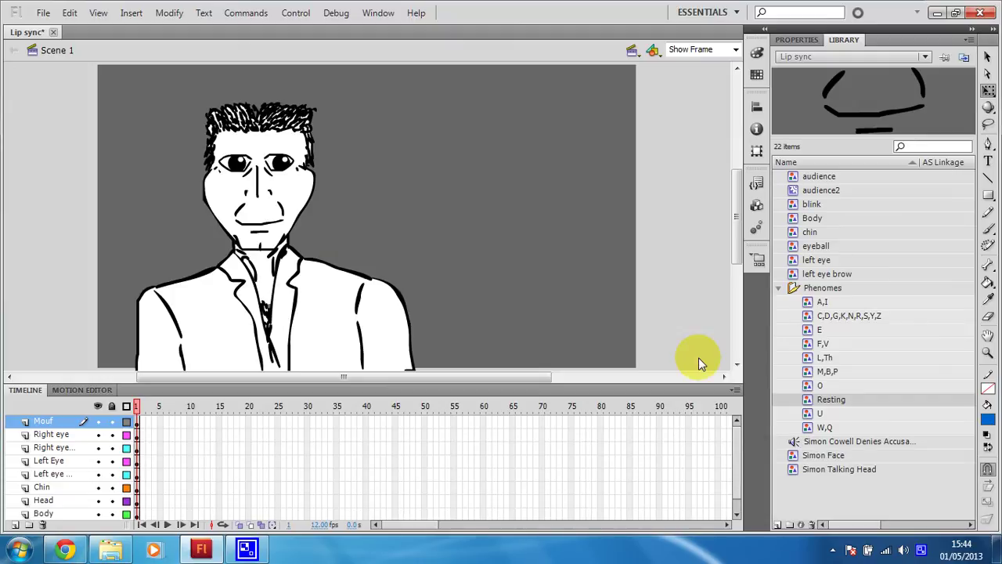
Step: Add a layer named L eye brow above Left Eye and place the left eye brow symbol on it, just over the left eye
{"action": "left_click", "coordinate": [821, 276]}
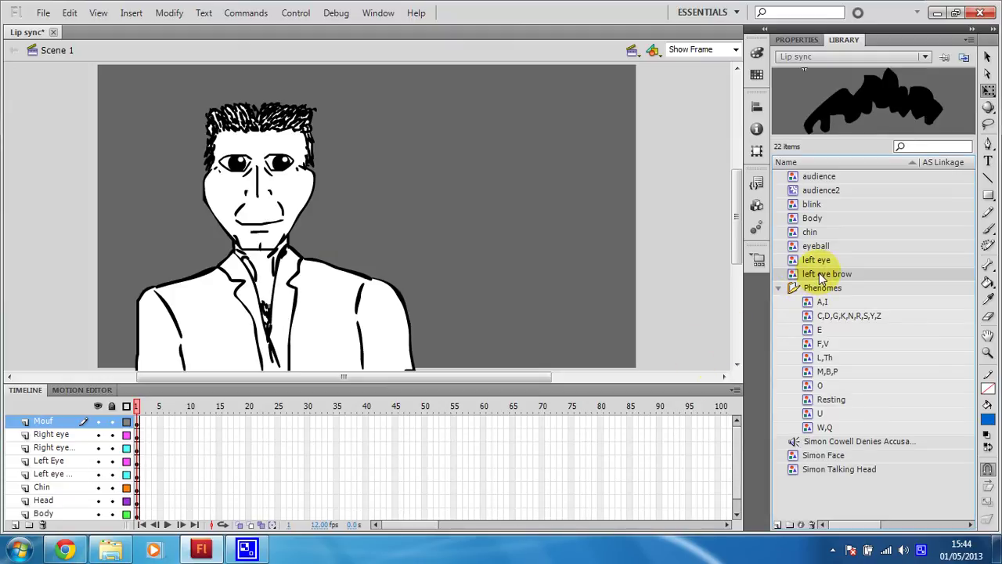
{"action": "left_click", "coordinate": [55, 462]}
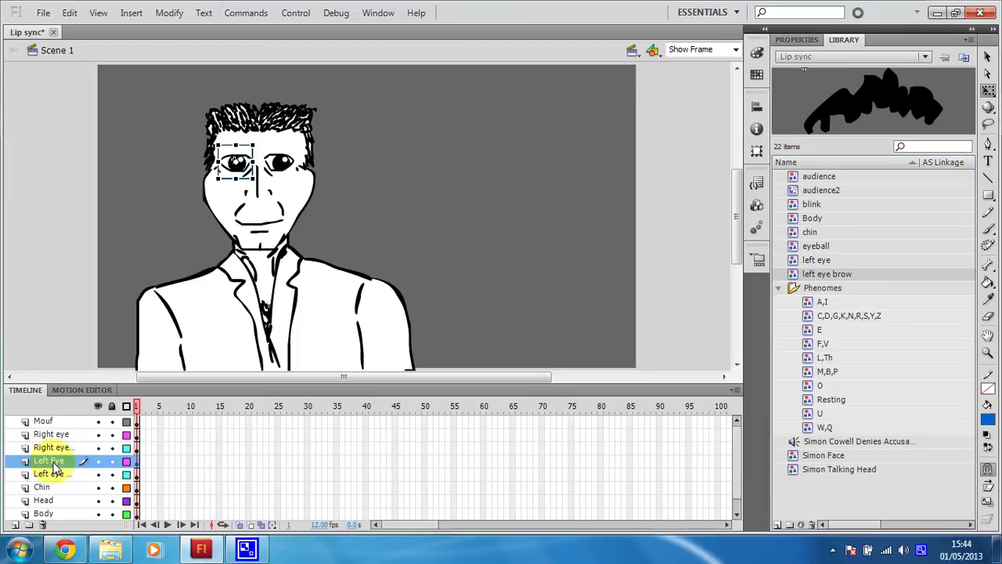
{"action": "left_click", "coordinate": [16, 525]}
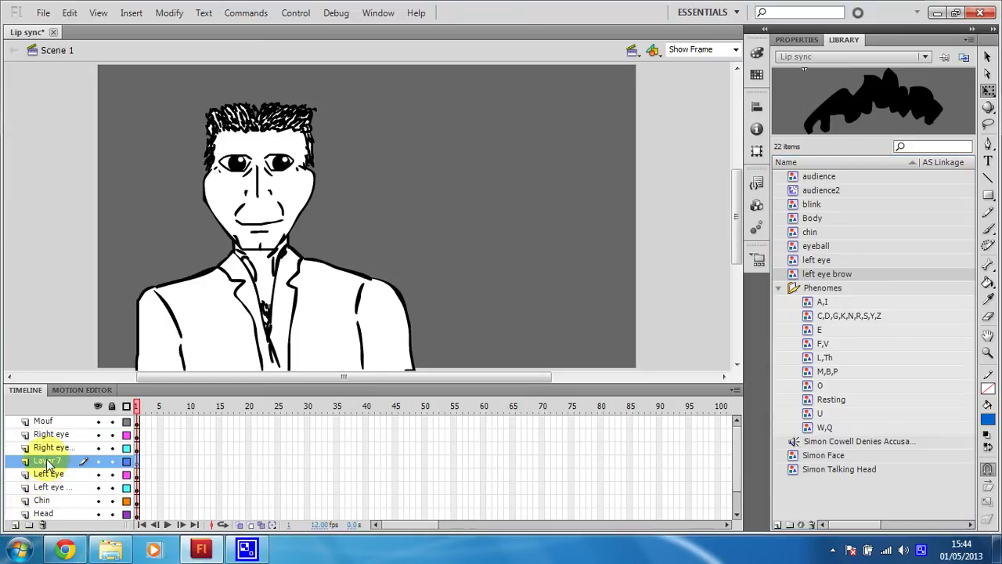
{"action": "double_click", "coordinate": [49, 462]}
{"action": "type", "text": "L"}
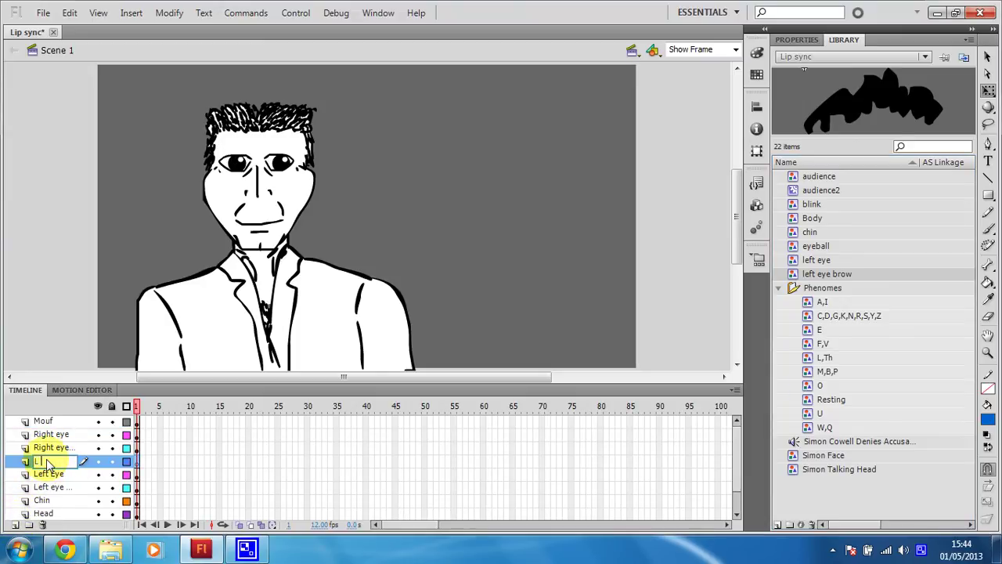
{"action": "type", "text": "eft e"}
{"action": "key", "text": "Return"}
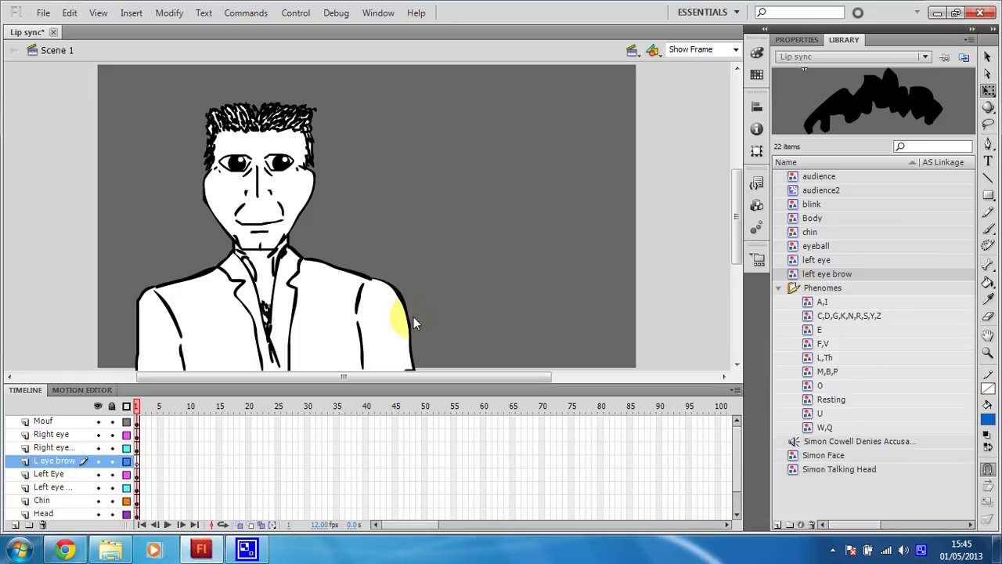
{"action": "left_click_drag", "start_coordinate": [871, 102], "coordinate": [235, 149]}
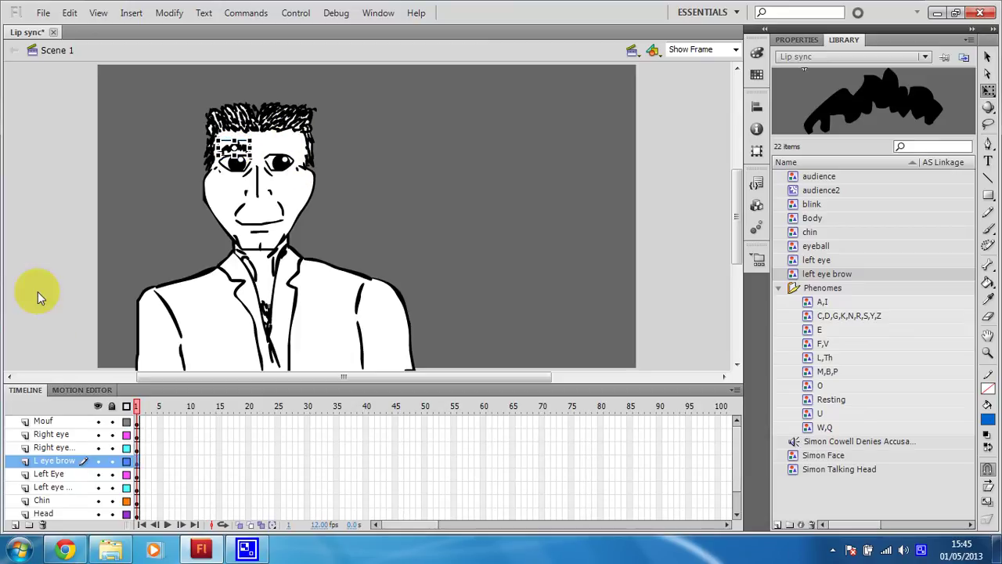
Step: Duplicate the L eye brow layer and move the copy directly above the Right eye layer
{"action": "right_click", "coordinate": [45, 462]}
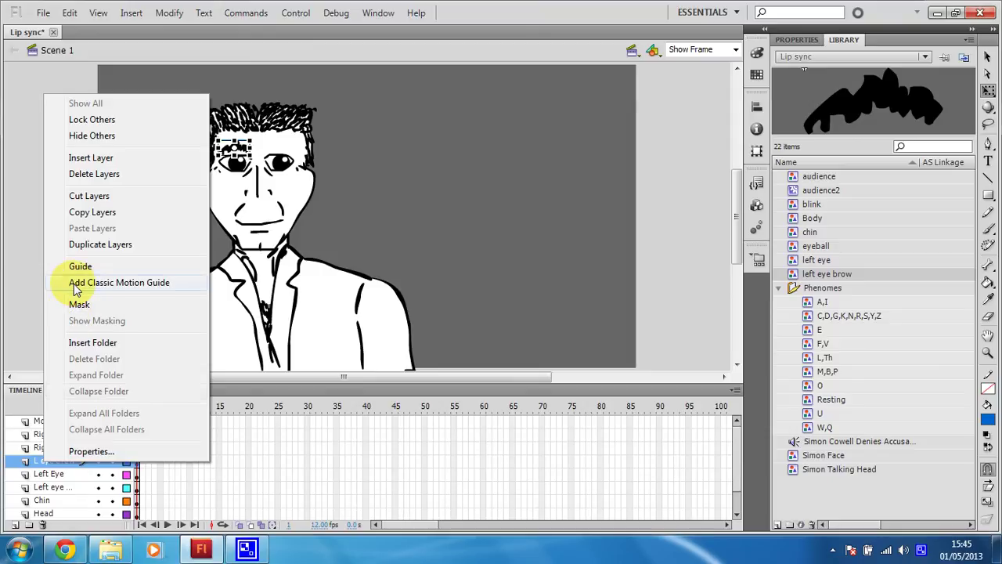
{"action": "left_click", "coordinate": [97, 245]}
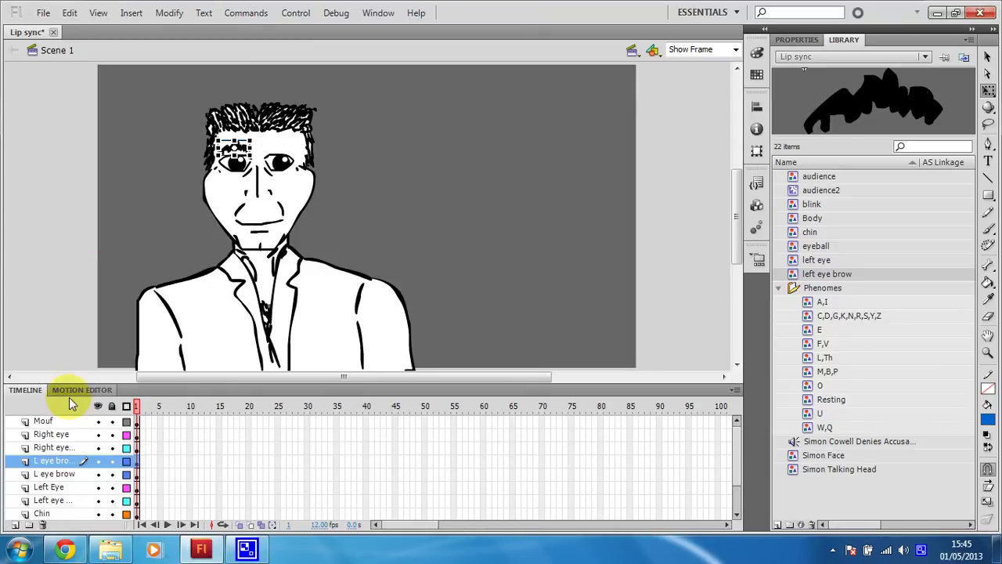
{"action": "left_click_drag", "start_coordinate": [49, 465], "coordinate": [52, 438]}
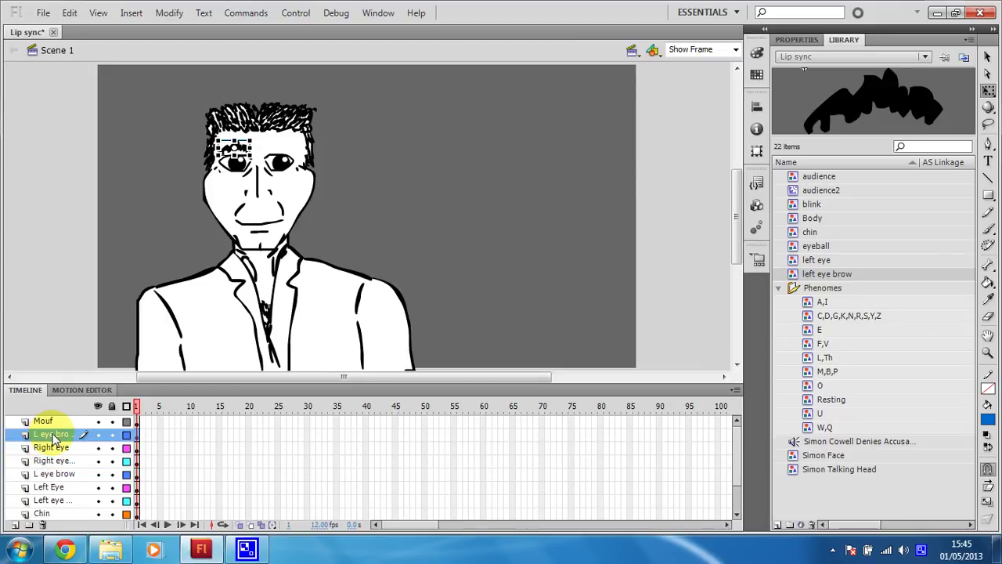
Step: Rename the duplicated eyebrow layer as R eye brow
{"action": "double_click", "coordinate": [52, 435]}
{"action": "left_click", "coordinate": [74, 438]}
{"action": "key", "text": "BackSpace"}
{"action": "key", "text": "BackSpace"}
{"action": "key", "text": "BackSpace"}
{"action": "key", "text": "BackSpace"}
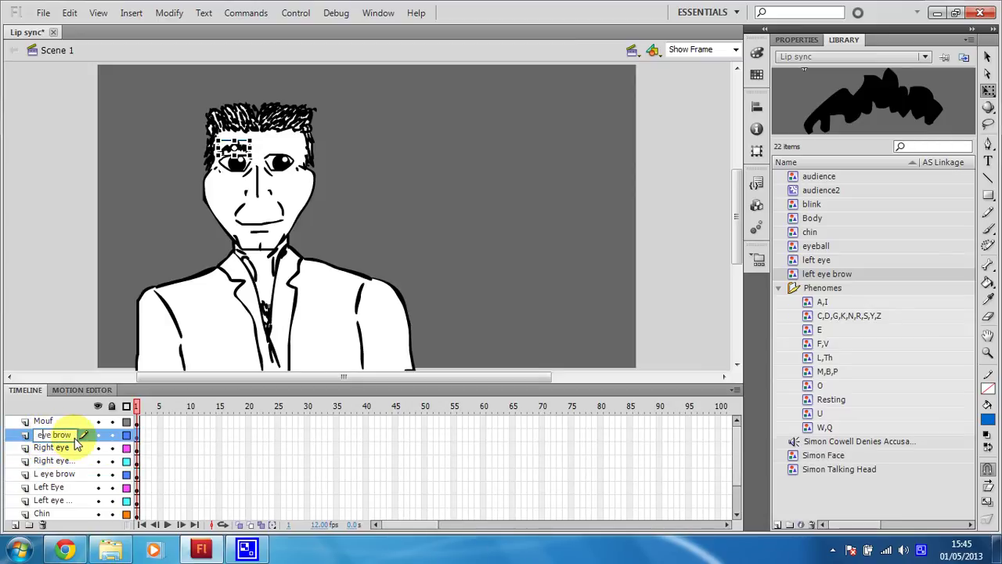
{"action": "type", "text": "R"}
{"action": "key", "text": "Return"}
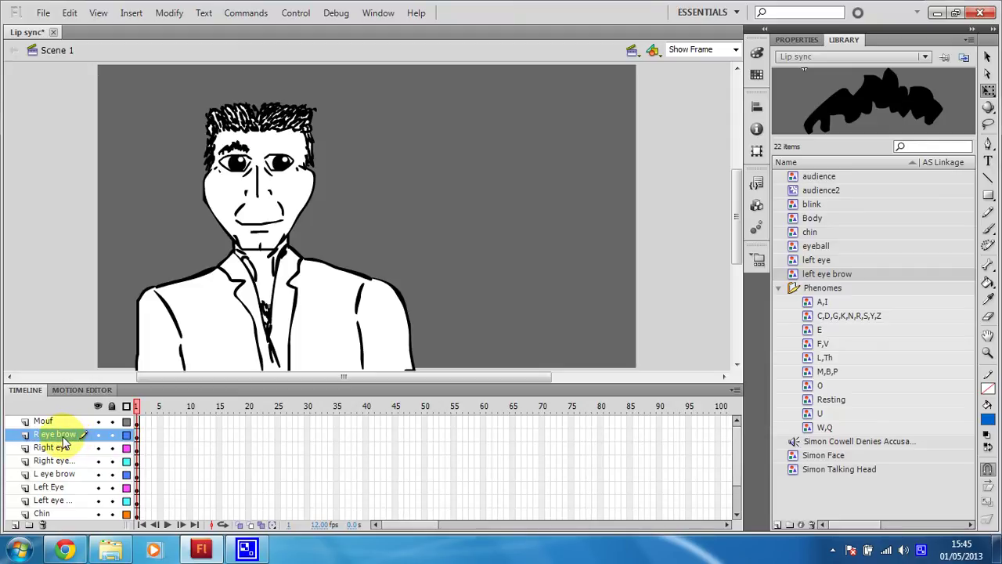
Step: Move the duplicated eyebrow horizontally across the face so it sits centred over the right eye
{"action": "left_click", "coordinate": [93, 436]}
{"action": "key", "text": "shift+Right"}
{"action": "key", "text": "shift+Right"}
{"action": "key", "text": "shift+Right"}
{"action": "key", "text": "shift+Right"}
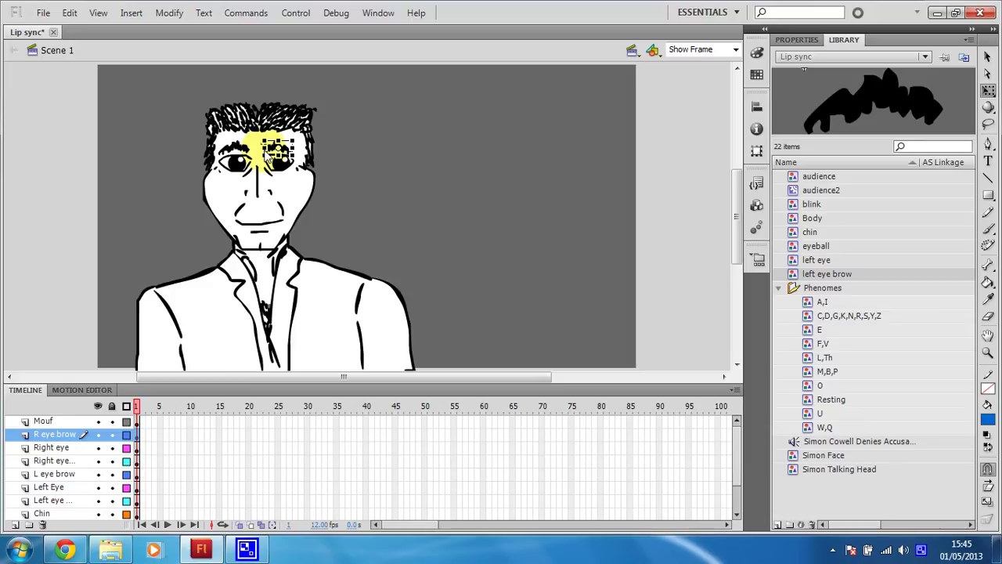
{"action": "left_click", "coordinate": [393, 138]}
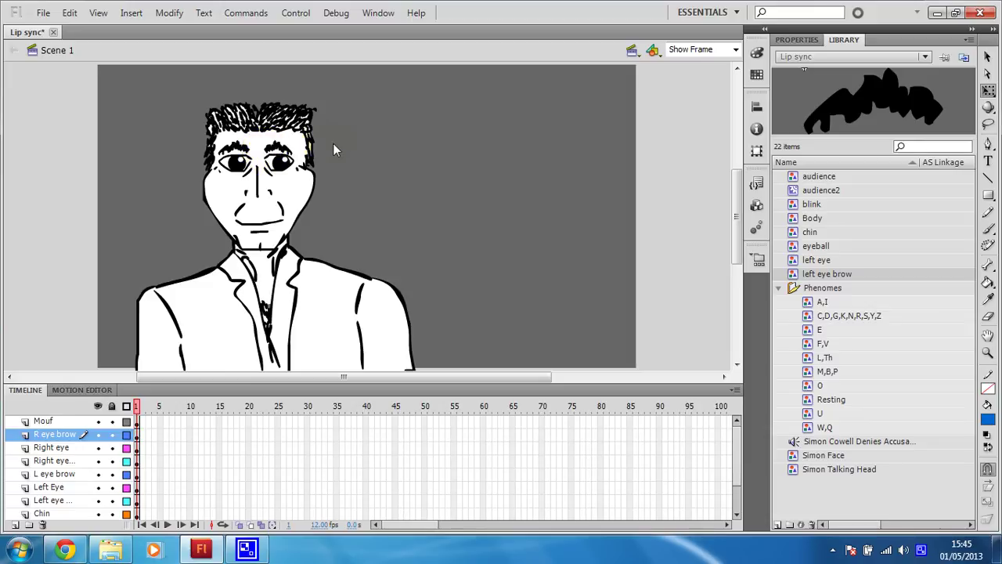
{"action": "left_click", "coordinate": [279, 147]}
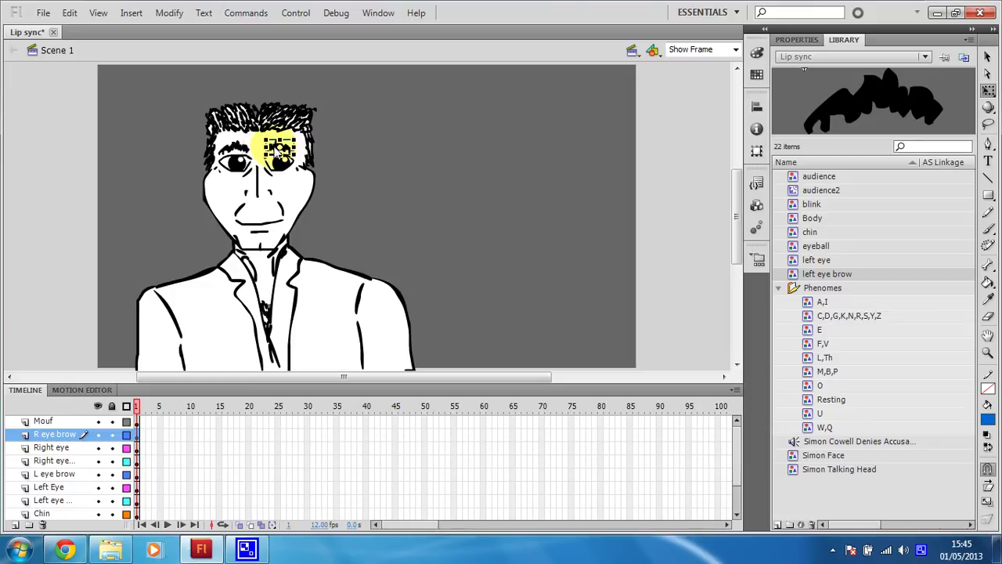
{"action": "left_click", "coordinate": [360, 176]}
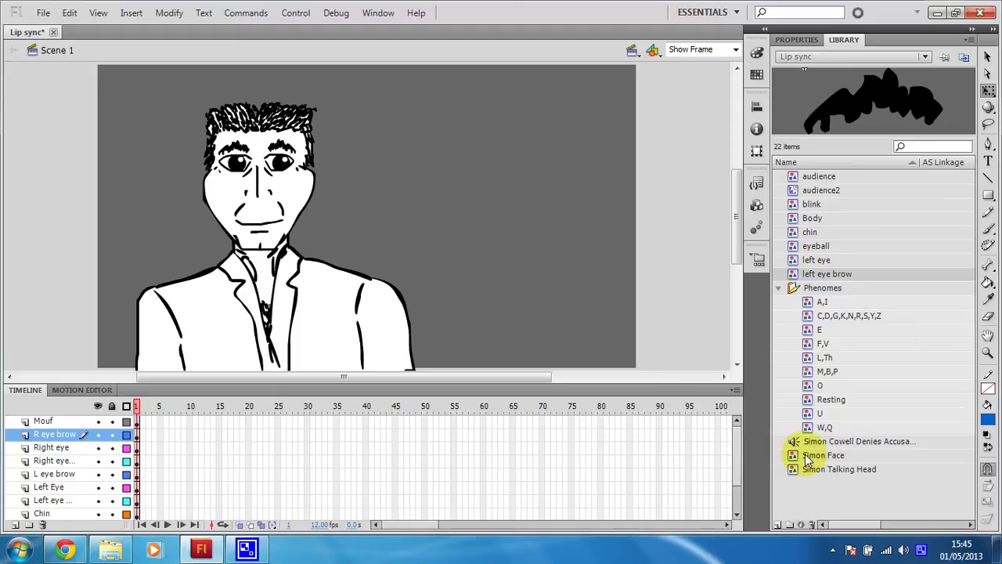
{"action": "right_click", "coordinate": [921, 550]}
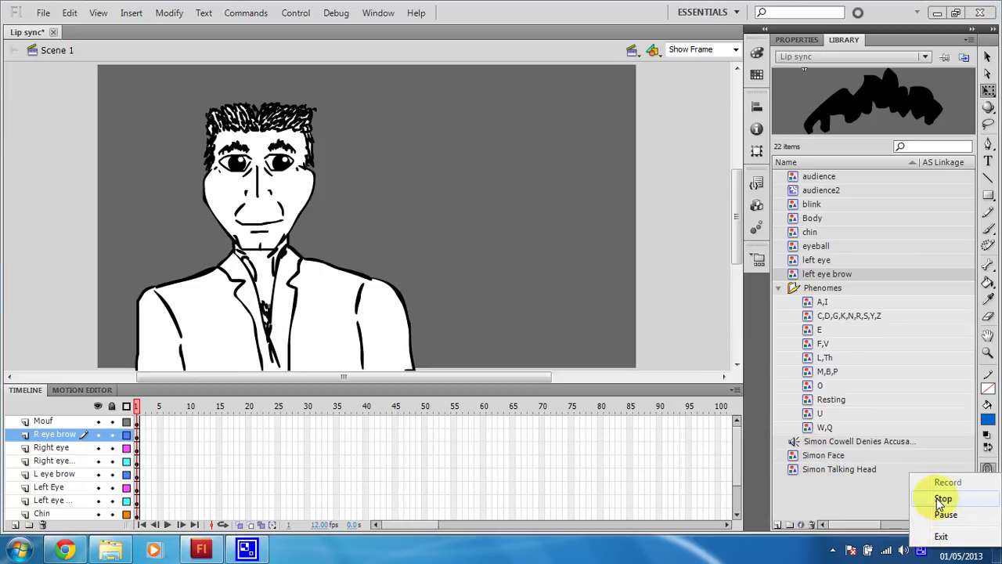